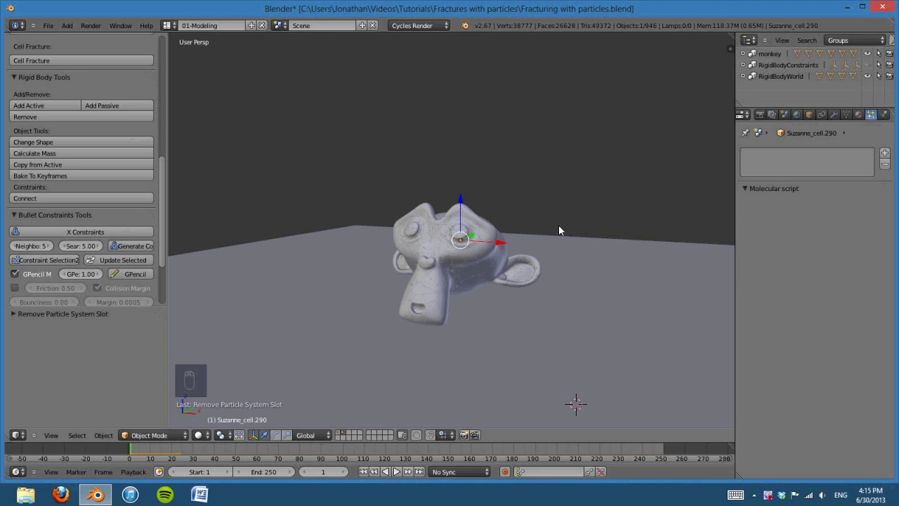
- Face the monkey and play the fracture simulation, orbiting around the flying fragments
middle_drag(553, 384, 590, 382)
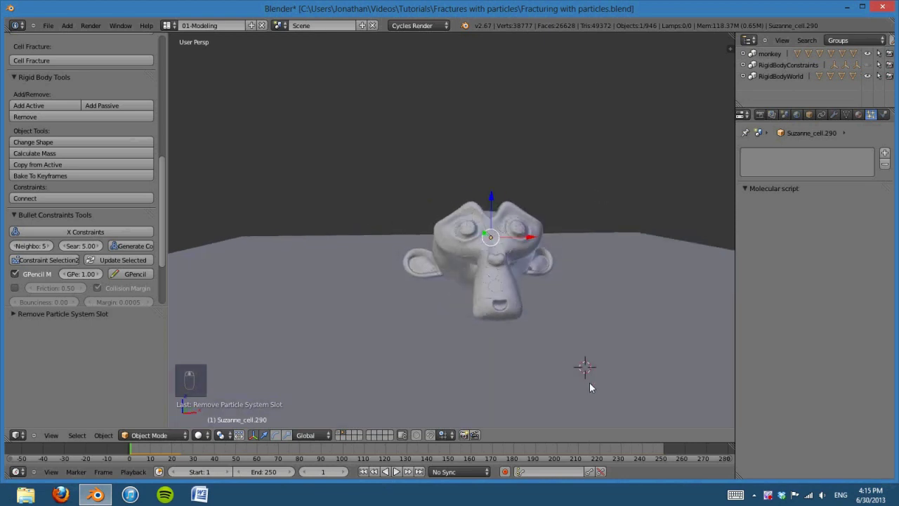
click(397, 473)
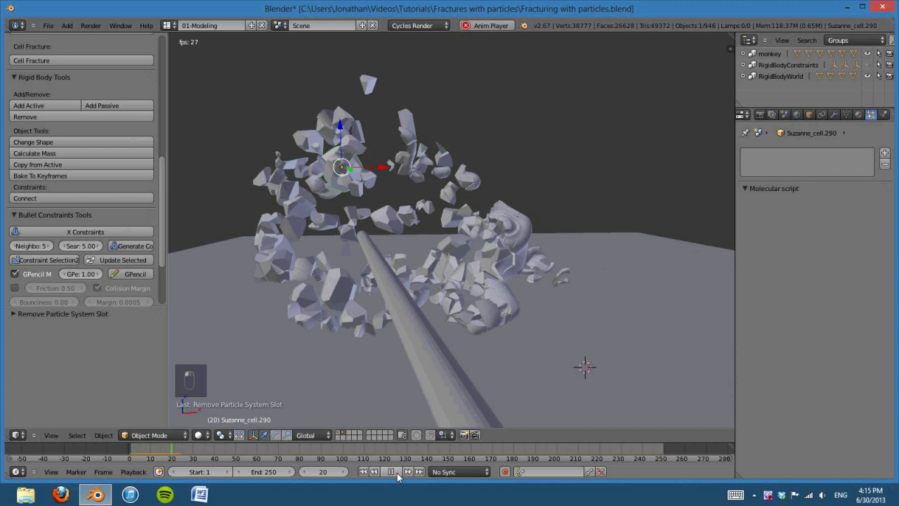
middle_drag(507, 344, 492, 358)
scroll(465, 352, up, 2)
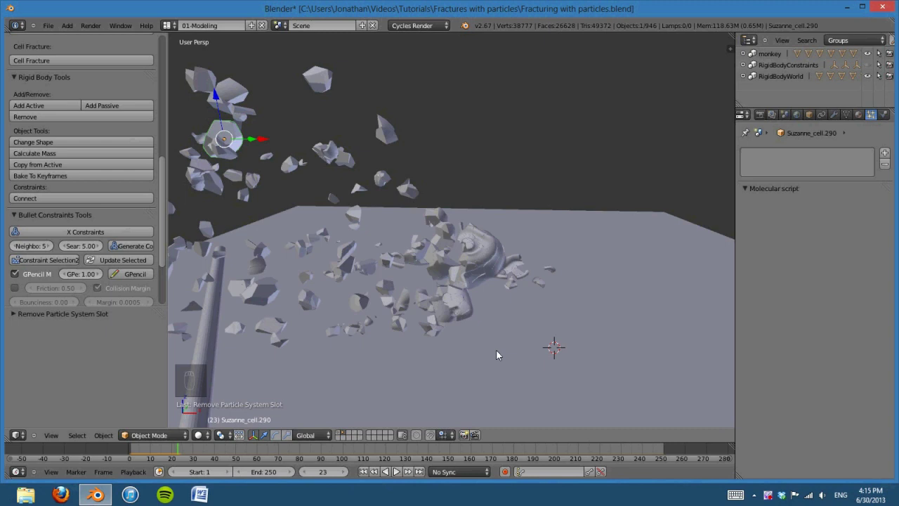
- Rewind to frame 1 and replay the simulation, orbiting around the scattered fragments
click(364, 471)
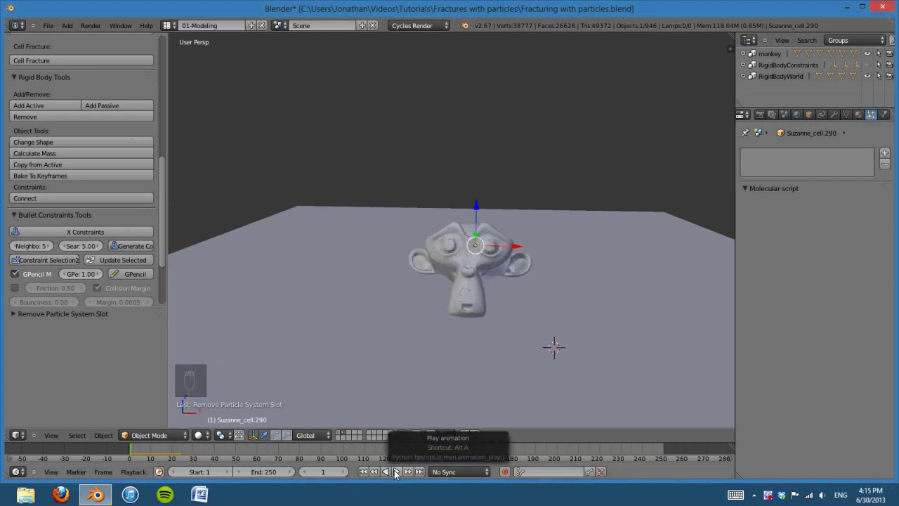
click(396, 471)
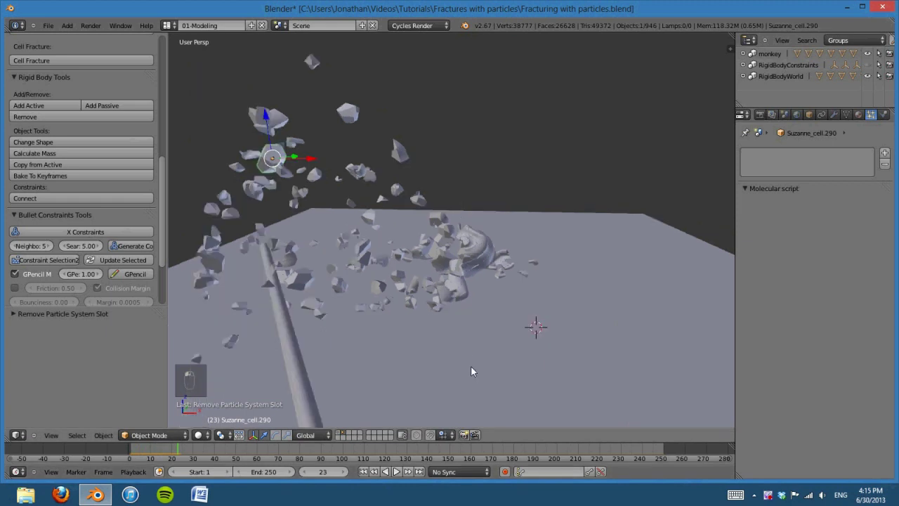
middle_drag(471, 372, 508, 269)
scroll(485, 359, up, 2)
scroll(465, 362, down, 3)
scroll(468, 364, up, 2)
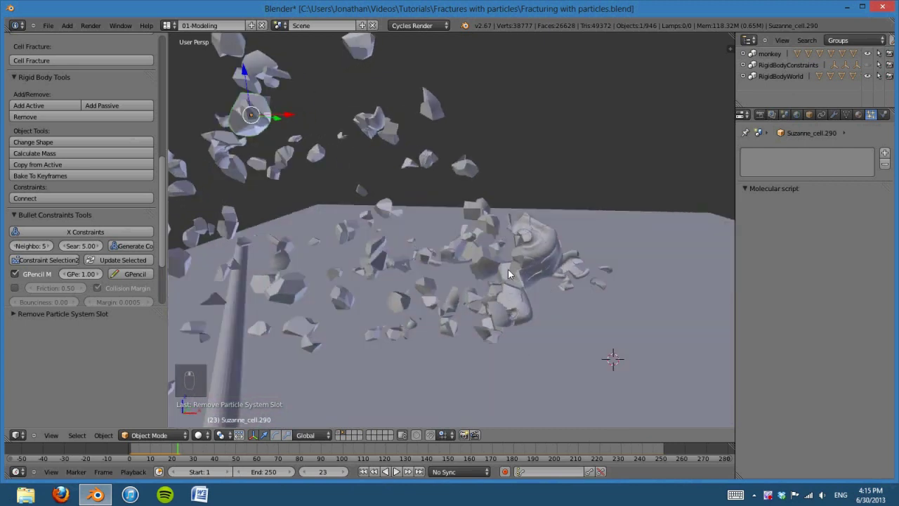
- Replay and pause the shattering, then return to the intact monkey at frame 1
click(363, 471)
click(397, 472)
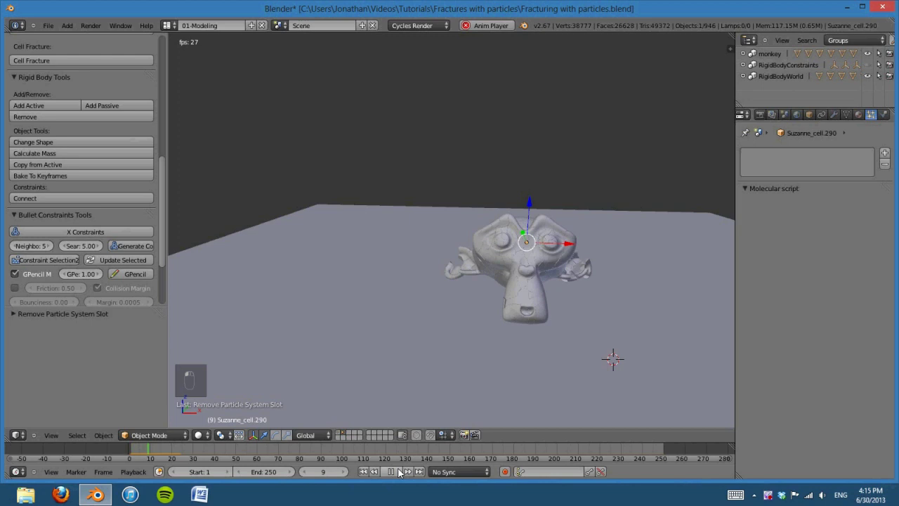
click(392, 471)
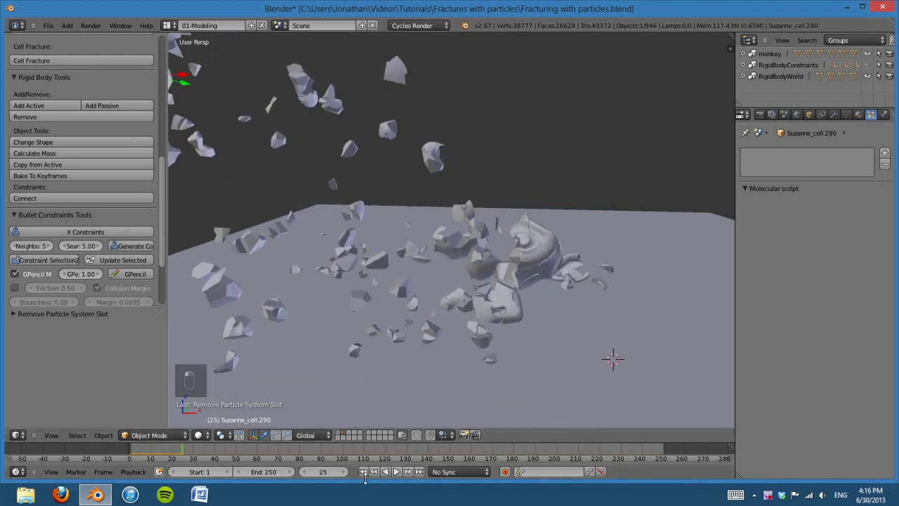
click(364, 471)
middle_drag(533, 325, 534, 355)
- Frame the monkey in Front Ortho view and play the strike, stopping at frame 28
key(KP_1)
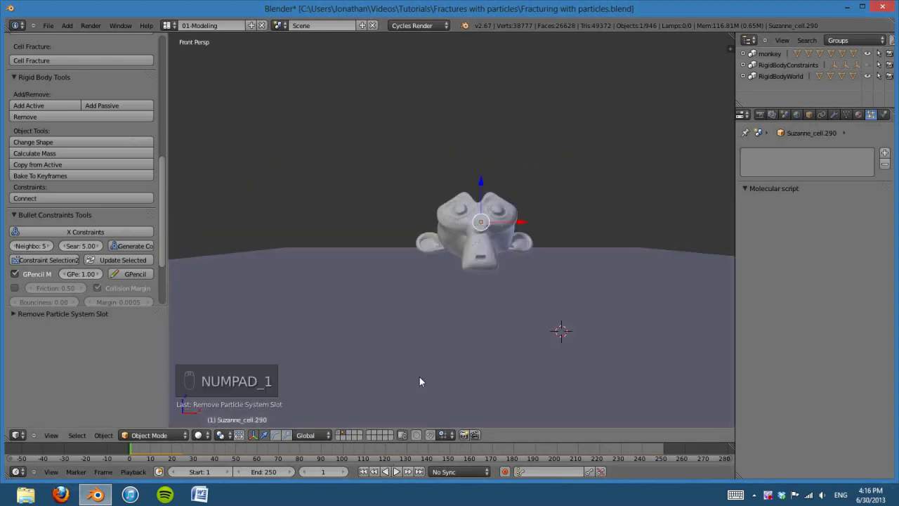
key(KP_5)
scroll(426, 323, down, 2)
shift+middle_drag(431, 275, 614, 314)
scroll(590, 330, down, 2)
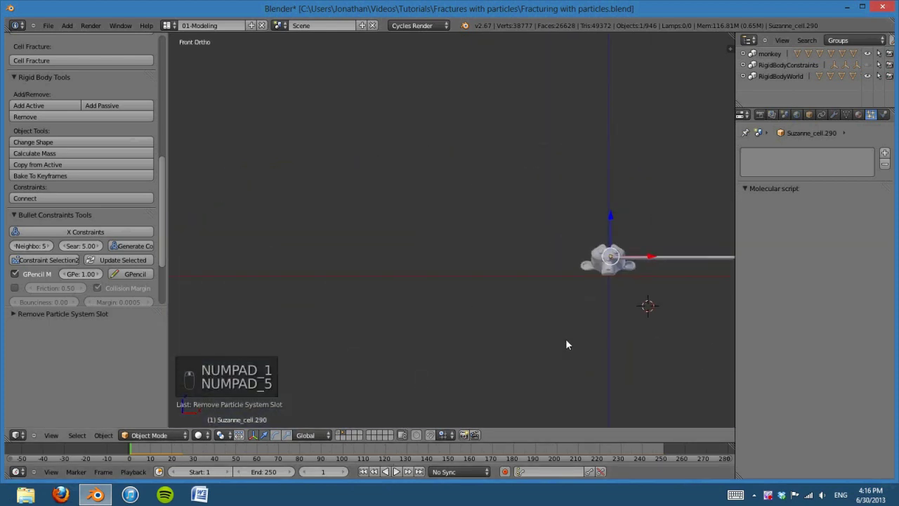
scroll(566, 345, up, 1)
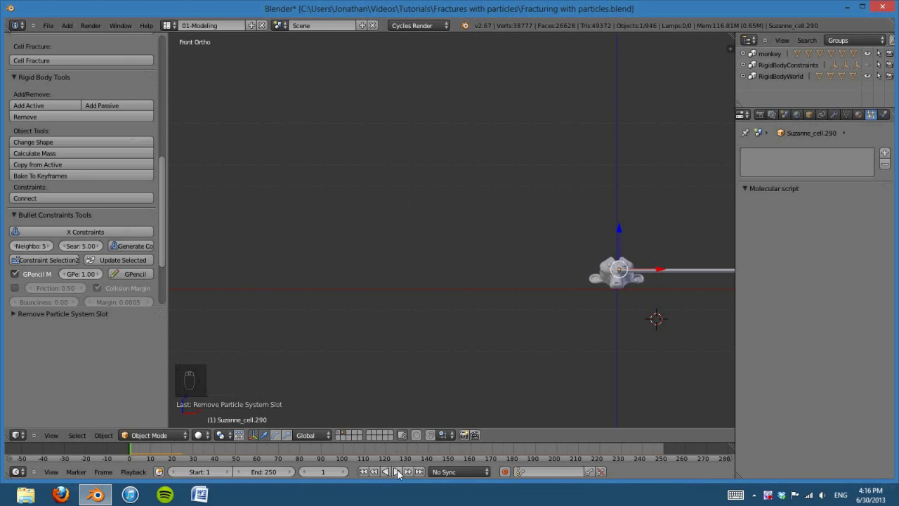
click(398, 470)
click(397, 470)
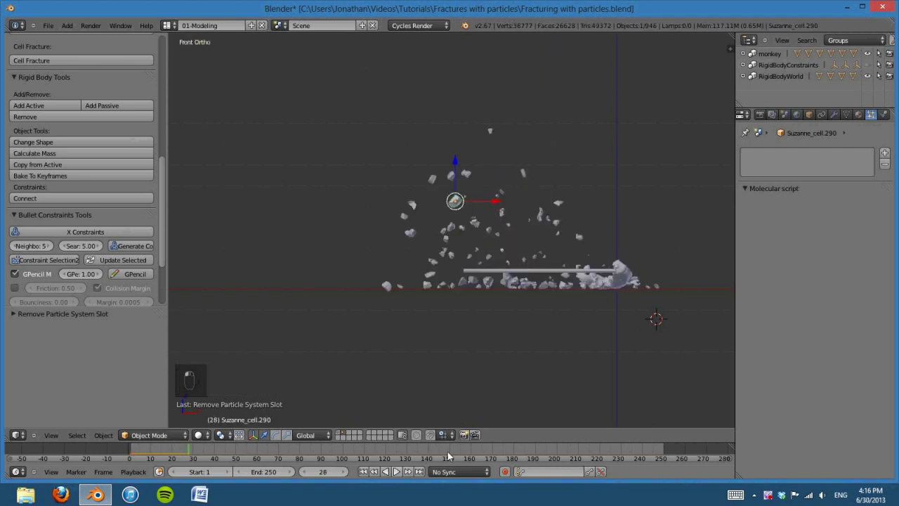
shift+middle_drag(615, 354, 544, 370)
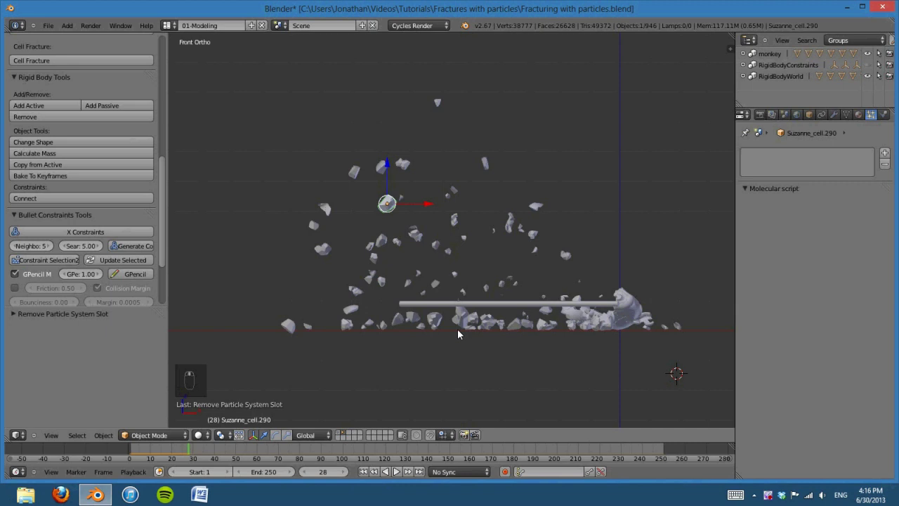
scroll(514, 343, up, 1)
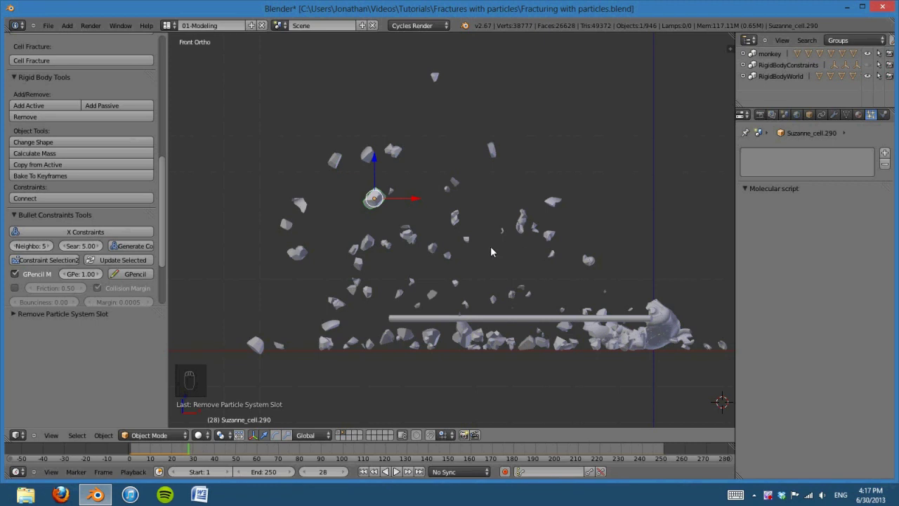
- Rewind to frame 1 and zoom in on the reassembled Suzanne in front view
middle_drag(490, 251, 415, 241)
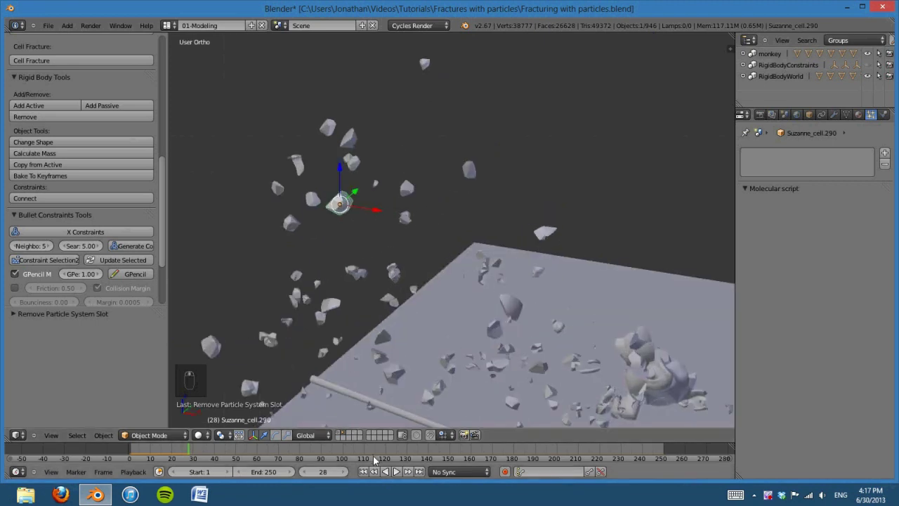
key(shift+Left)
key(z)
mouse_move(594, 380)
middle_down()
mouse_move(436, 255)
mouse_move(533, 338)
mouse_move(562, 377)
mouse_move(550, 279)
mouse_move(519, 303)
mouse_move(450, 271)
mouse_move(539, 304)
mouse_move(606, 352)
mouse_move(552, 293)
mouse_move(539, 311)
mouse_move(549, 364)
mouse_move(563, 288)
mouse_move(484, 172)
mouse_move(456, 185)
mouse_move(522, 266)
mouse_move(450, 267)
mouse_move(356, 284)
mouse_move(528, 274)
mouse_move(514, 361)
mouse_move(580, 317)
middle_up()
key(z)
key(z)
scroll(533, 288, down, 2)
key(KP_1)
key(z)
scroll(514, 361, up, 3)
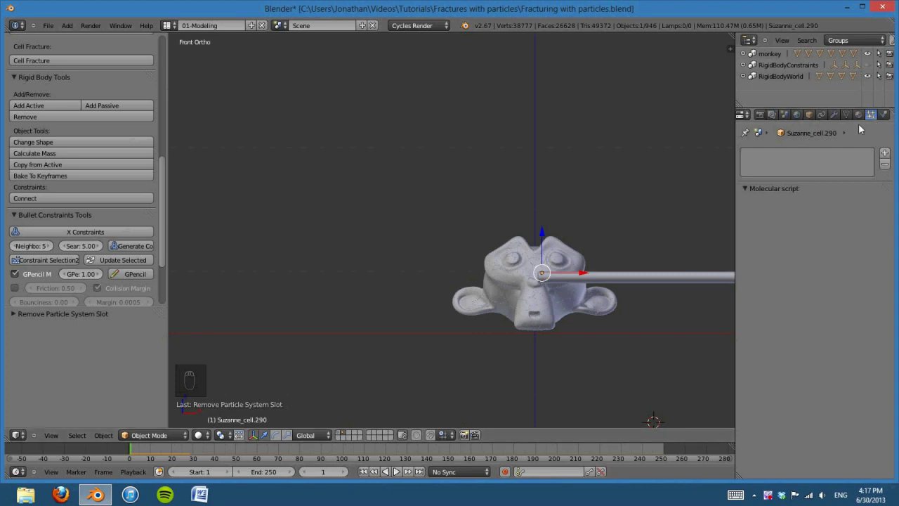
- Add a particle system to Suzanne_cell.290 and show wireframe to reveal the inner fragment
click(884, 153)
shift+middle_drag(537, 274, 605, 265)
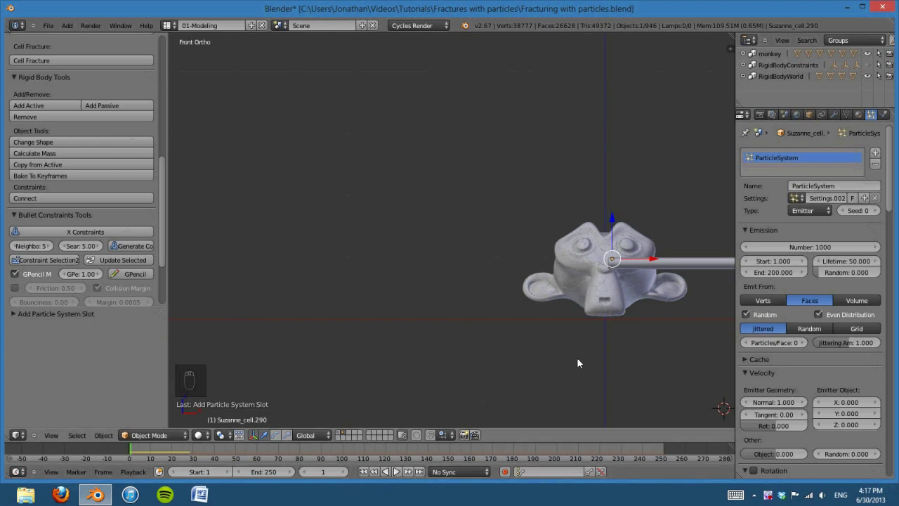
key(z)
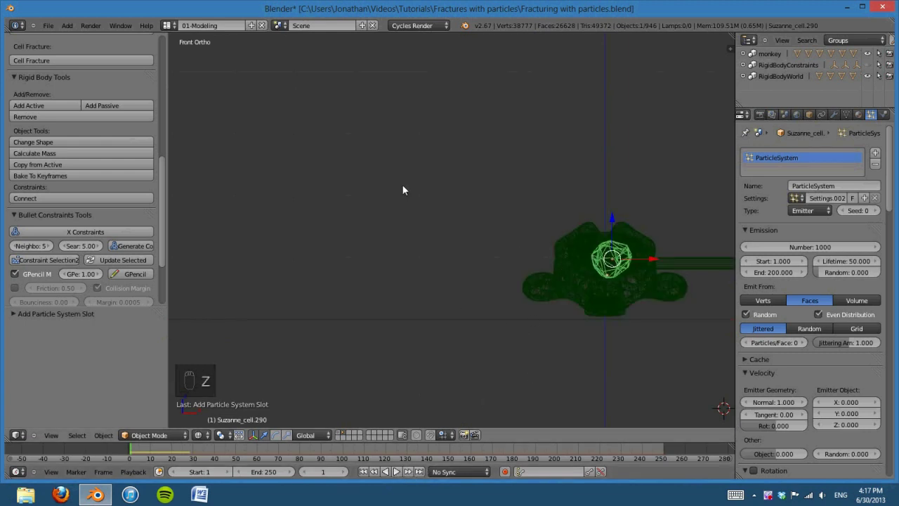
- Re-enable Collision on the floor plane with particle damping 0.779 and friction 0.260
right_click(463, 318)
click(884, 114)
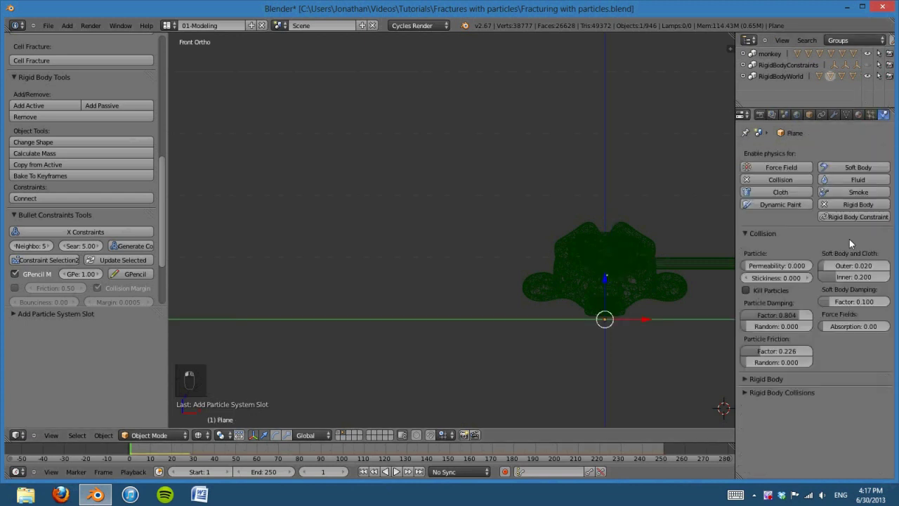
click(780, 180)
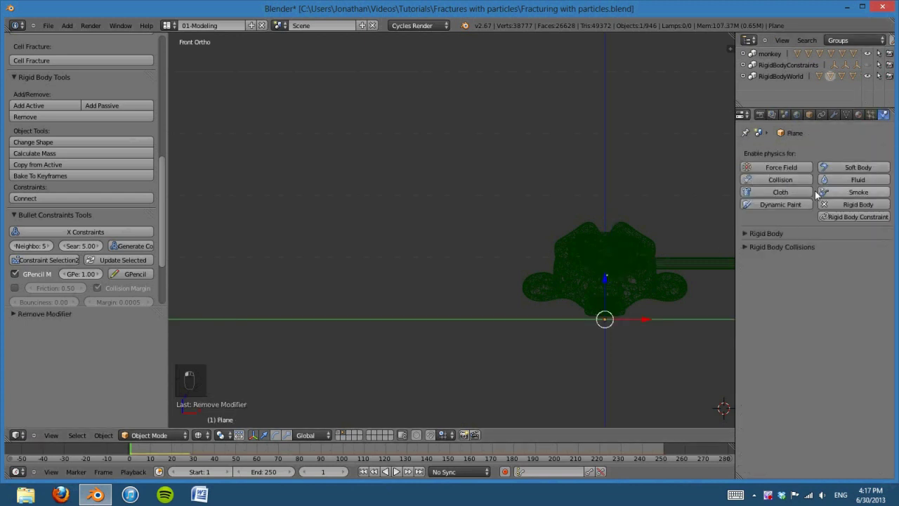
click(781, 181)
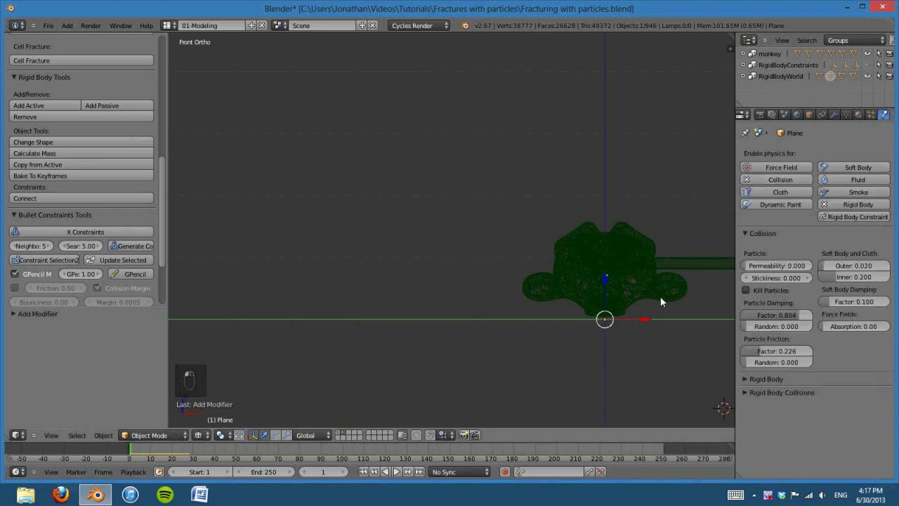
drag(796, 319, 793, 319)
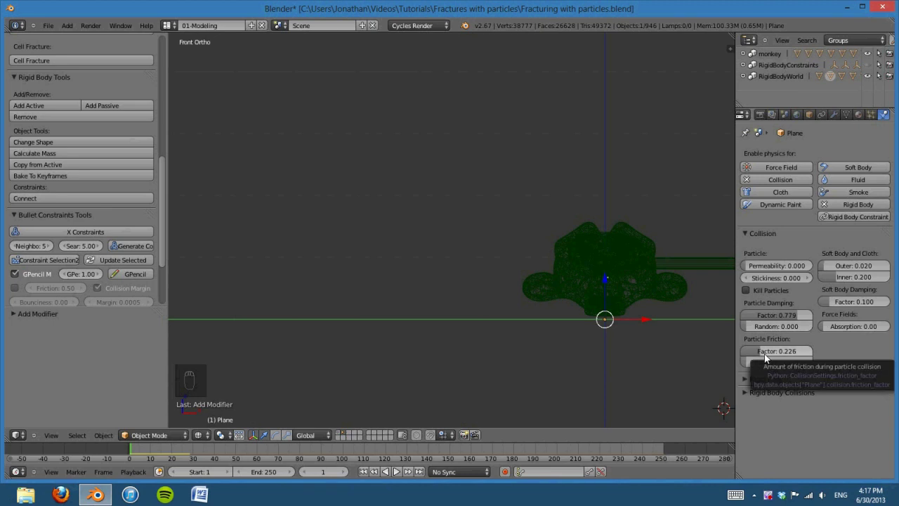
drag(764, 358, 766, 351)
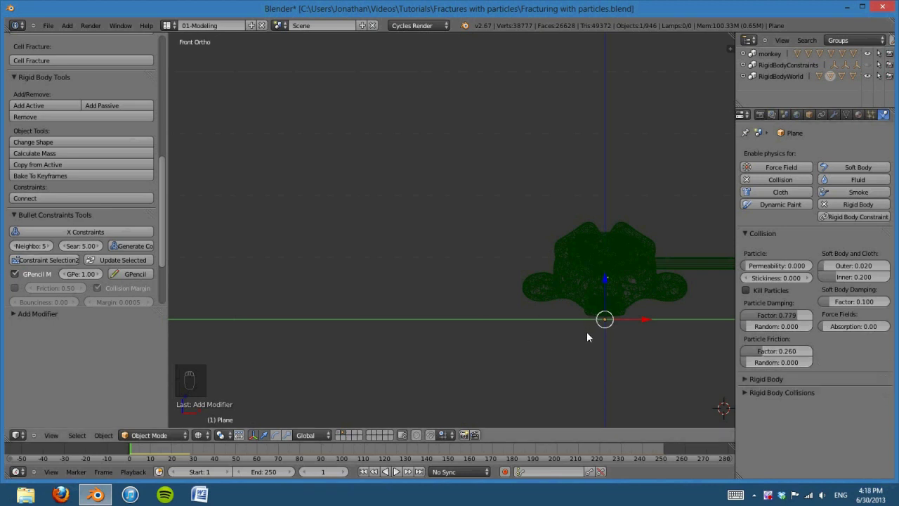
- In solid shading, play the collision to frame 16, then select fragment Suzanne_cell.290
key(z)
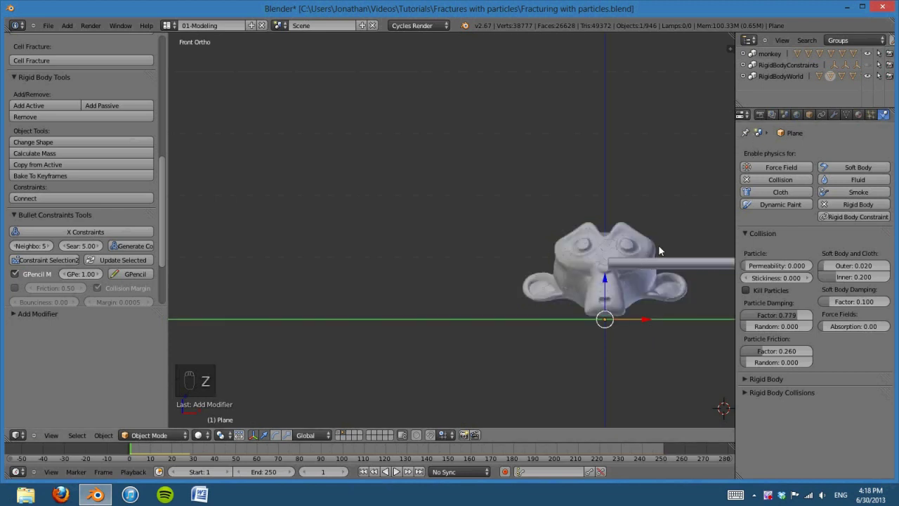
key(z)
key(z)
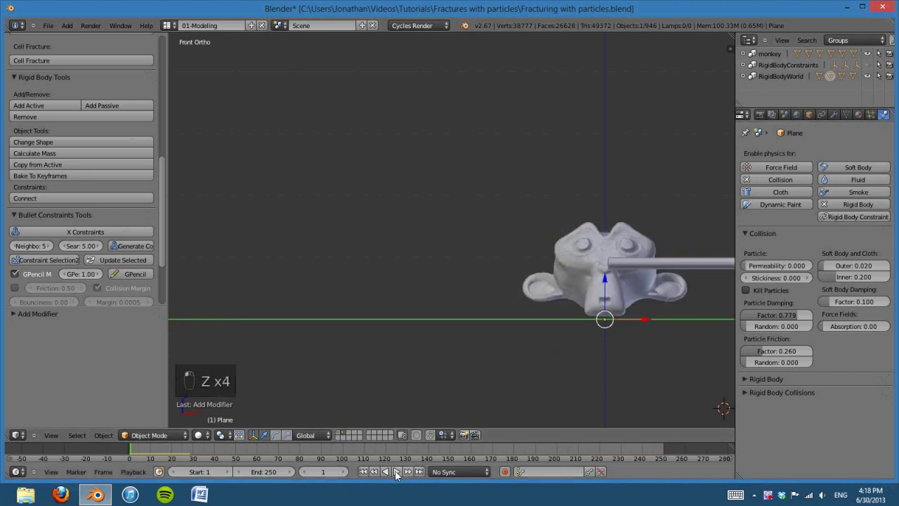
click(396, 472)
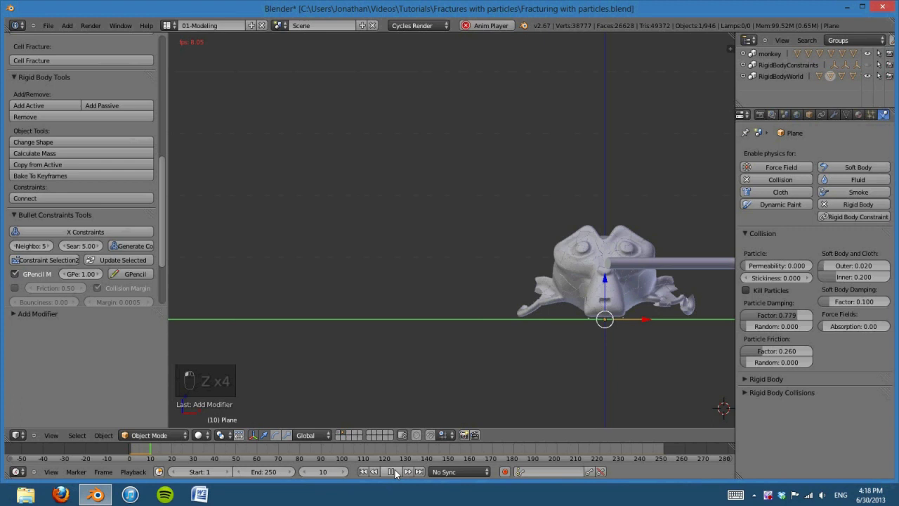
click(393, 472)
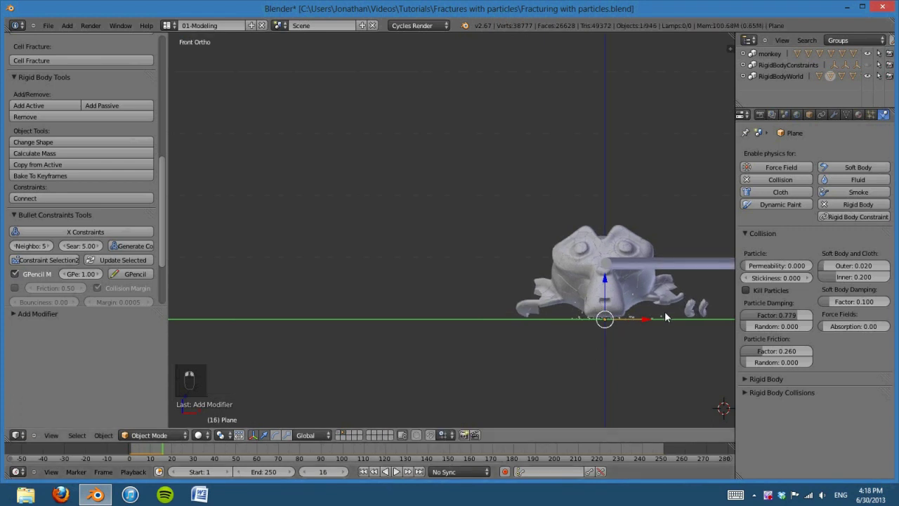
right_click(663, 316)
- From a top wireframe view, play the emission and inspect the particles around frame 18
click(363, 471)
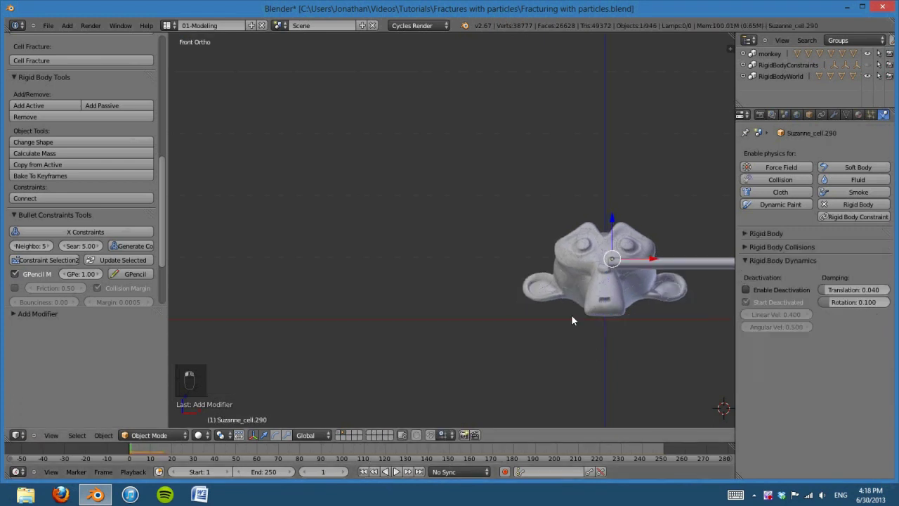
click(871, 115)
shift+middle_drag(672, 306, 486, 341)
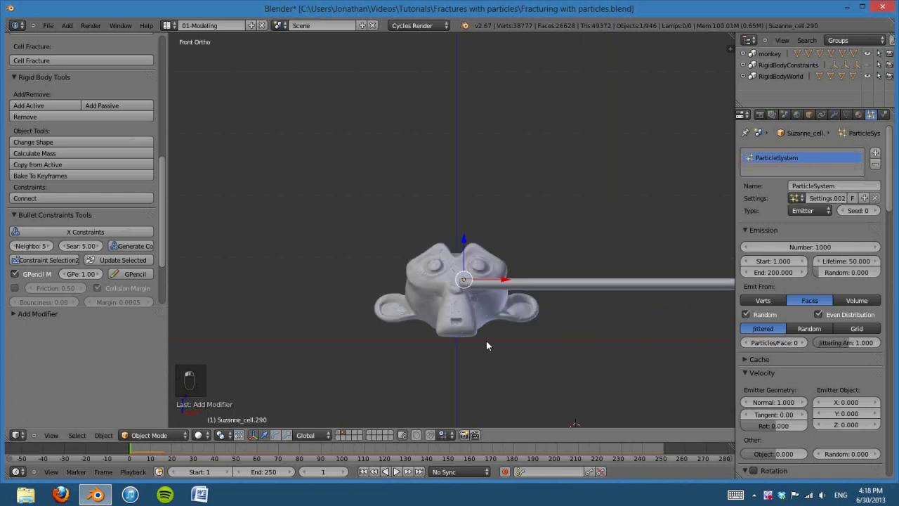
key(KP_7)
key(z)
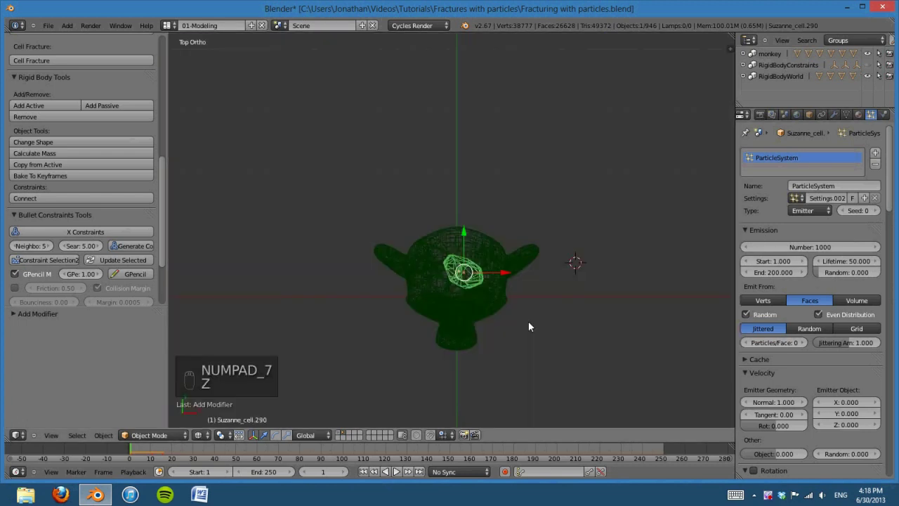
scroll(525, 340, up, 2)
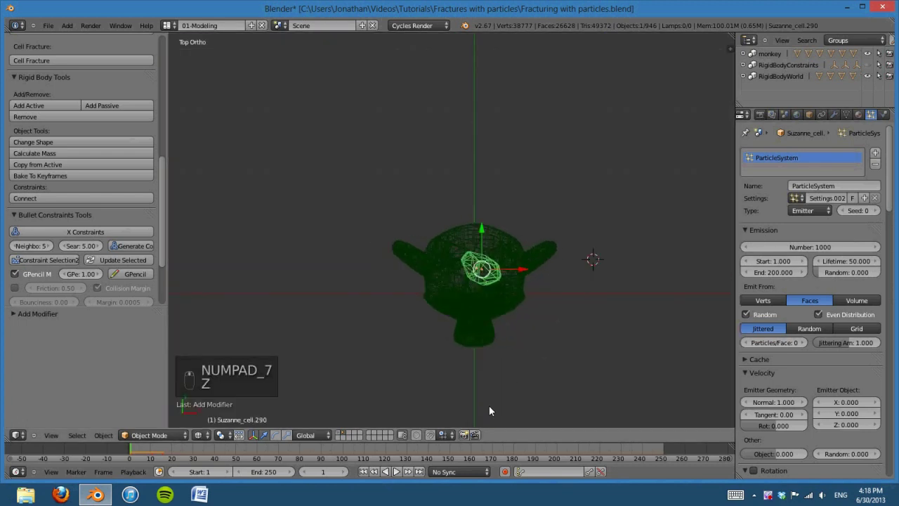
click(395, 473)
click(393, 473)
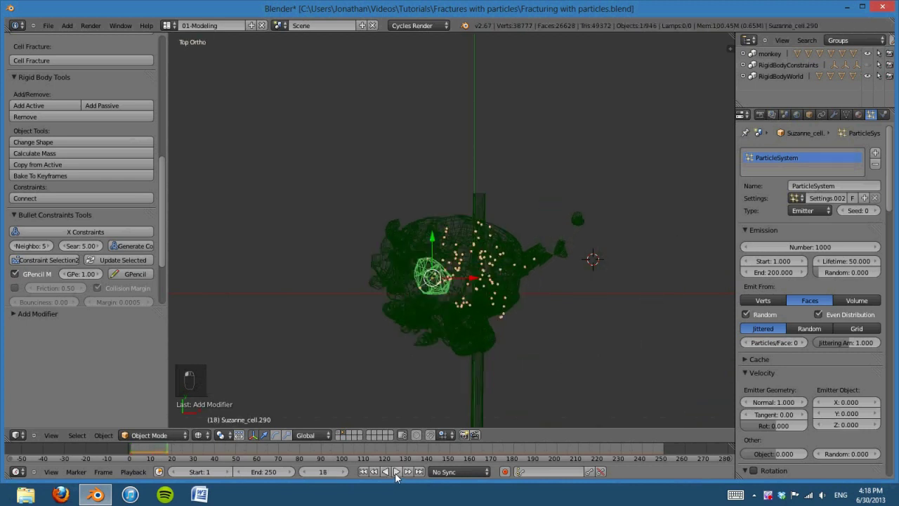
click(306, 473)
click(345, 472)
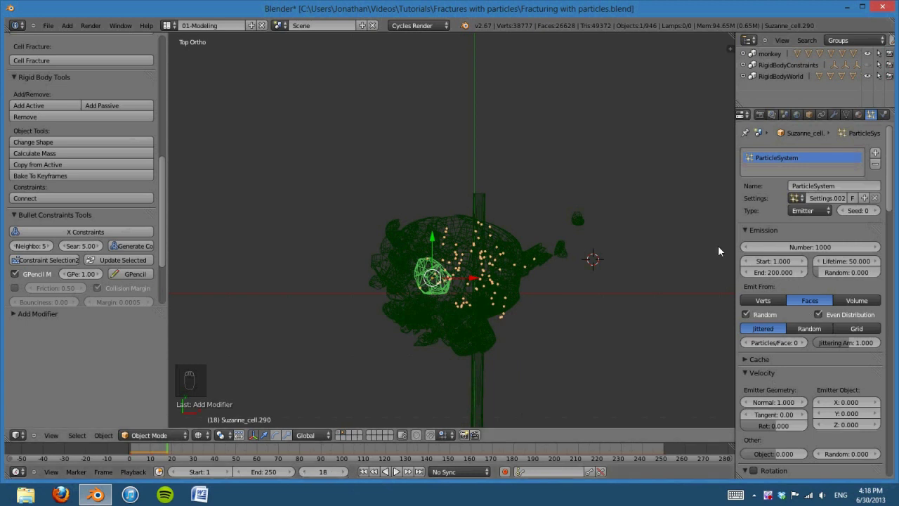
- Set the particle emission Start to frame 17 and End to frame 18
click(774, 261)
text(17)
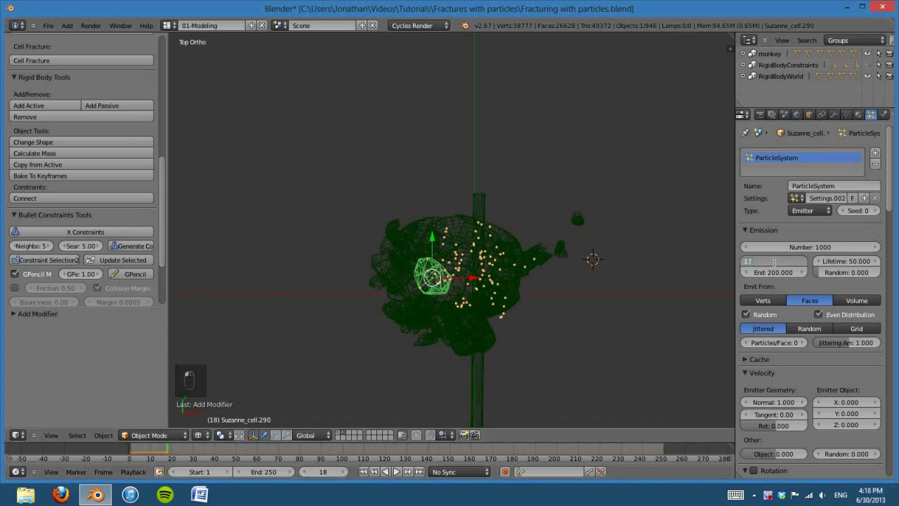
key(Return)
click(774, 268)
text(18)
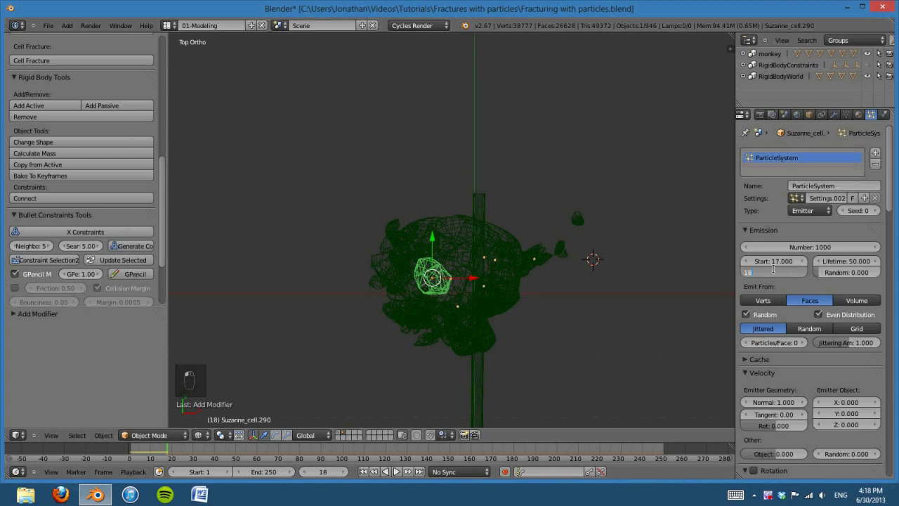
key(Return)
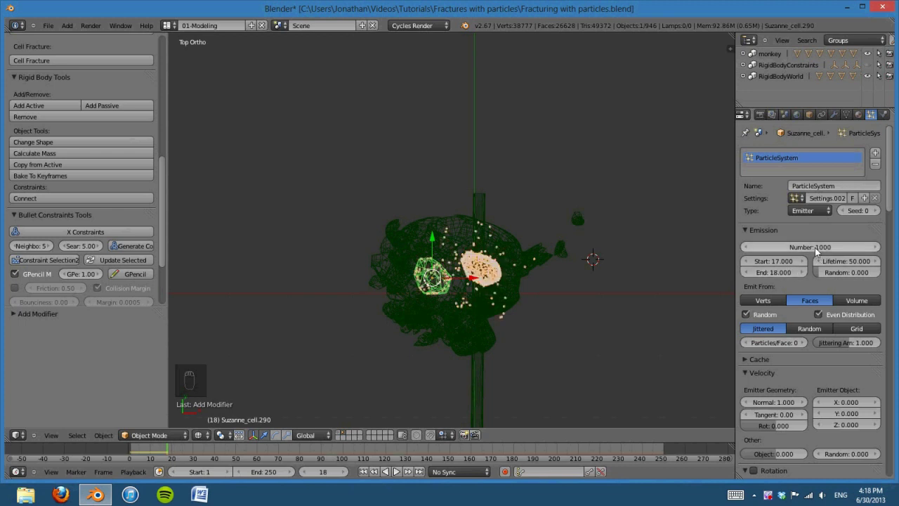
- Emit from Volume with Even Distribution off and Random distribution, then collapse Emission
click(363, 472)
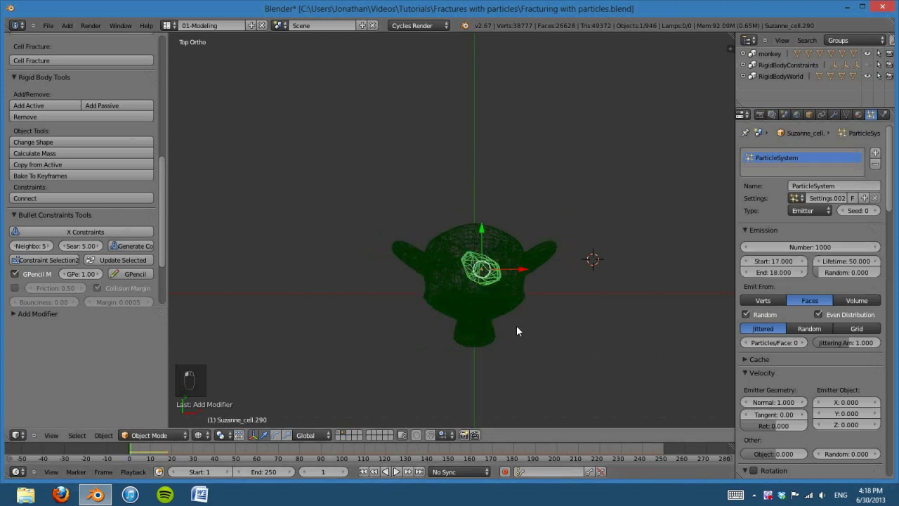
shift+middle_drag(517, 326, 516, 295)
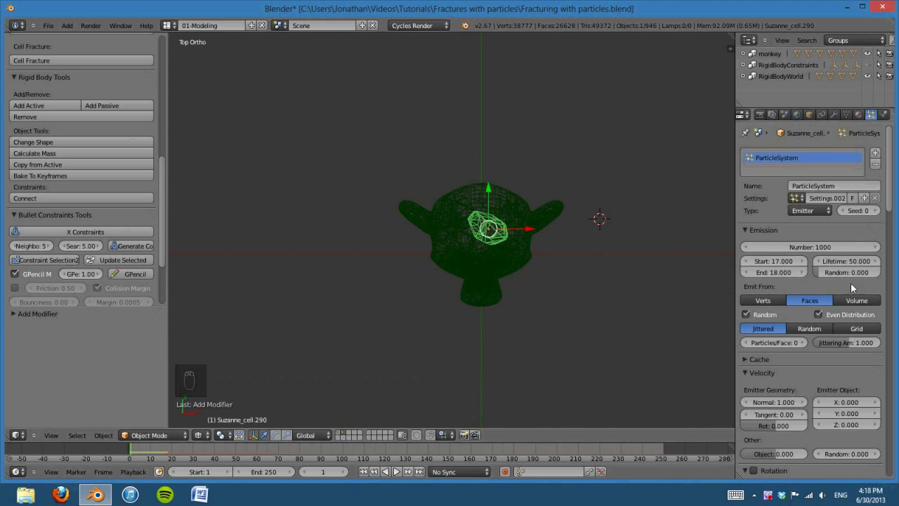
click(867, 300)
click(818, 314)
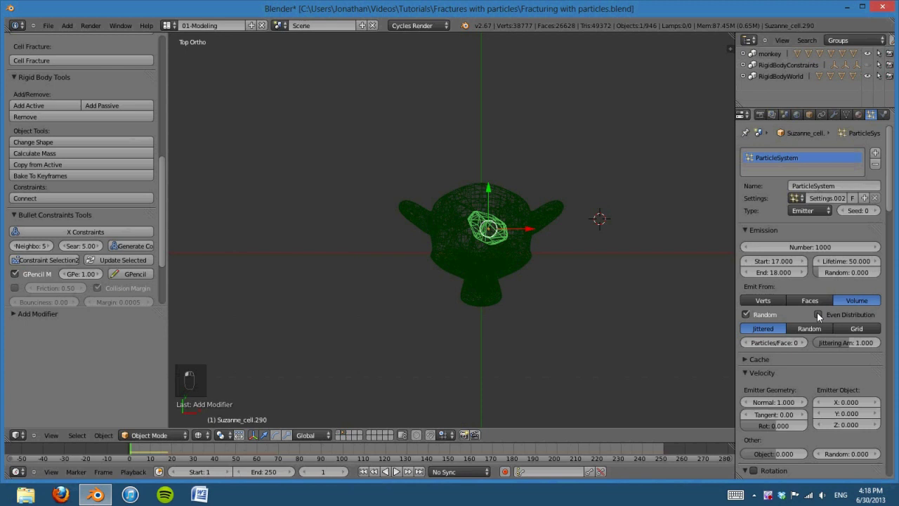
click(815, 327)
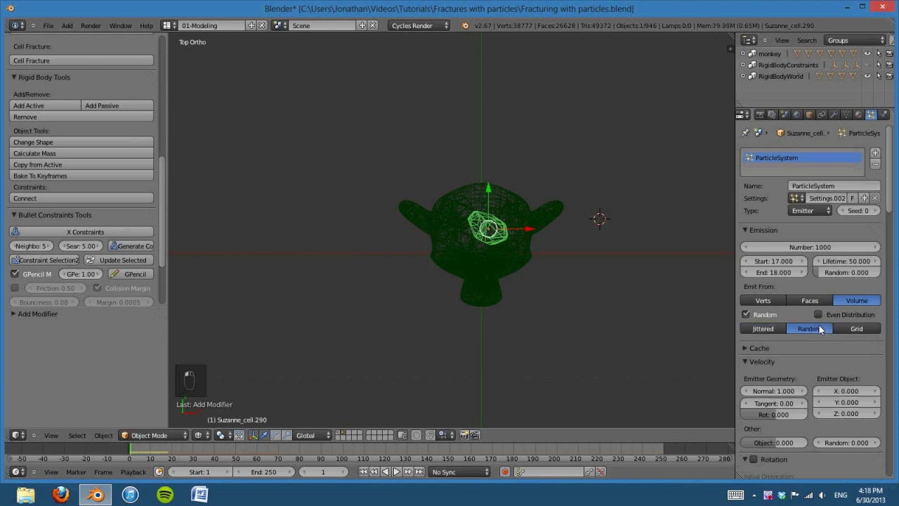
click(755, 231)
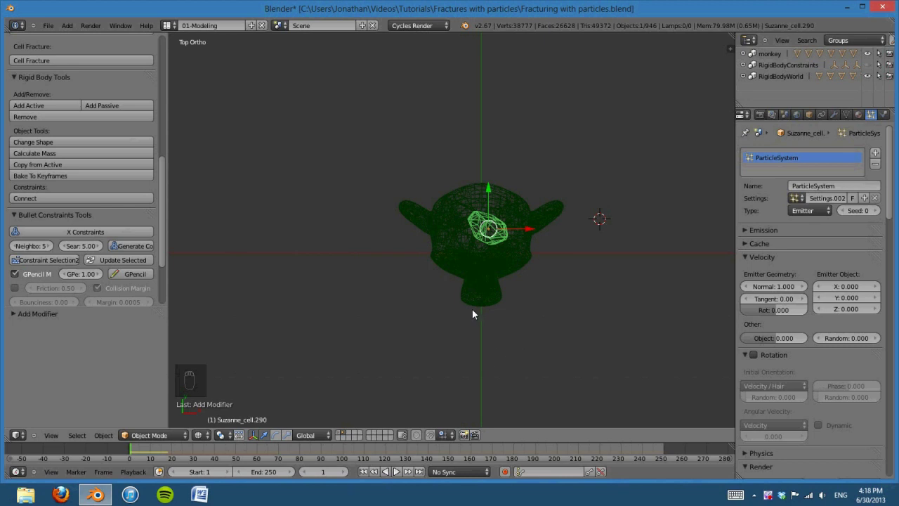
shift+middle_drag(484, 288, 493, 302)
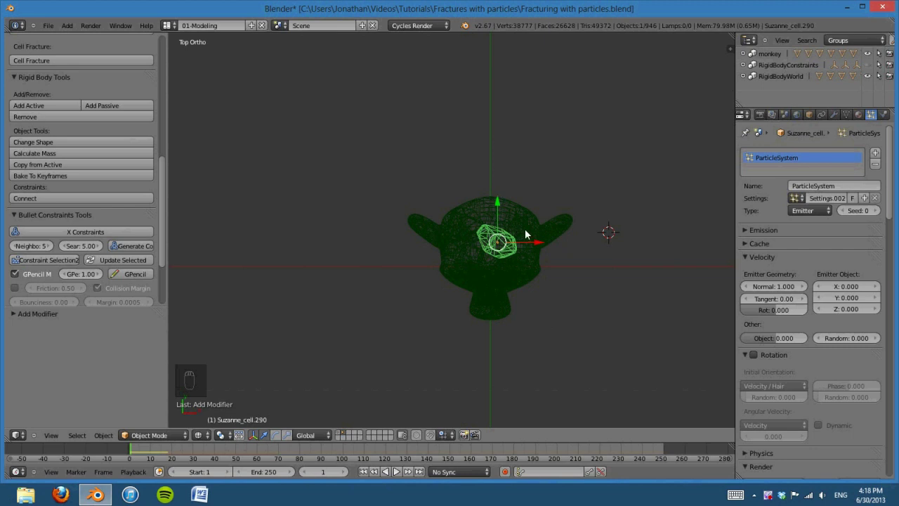
key(KP_1)
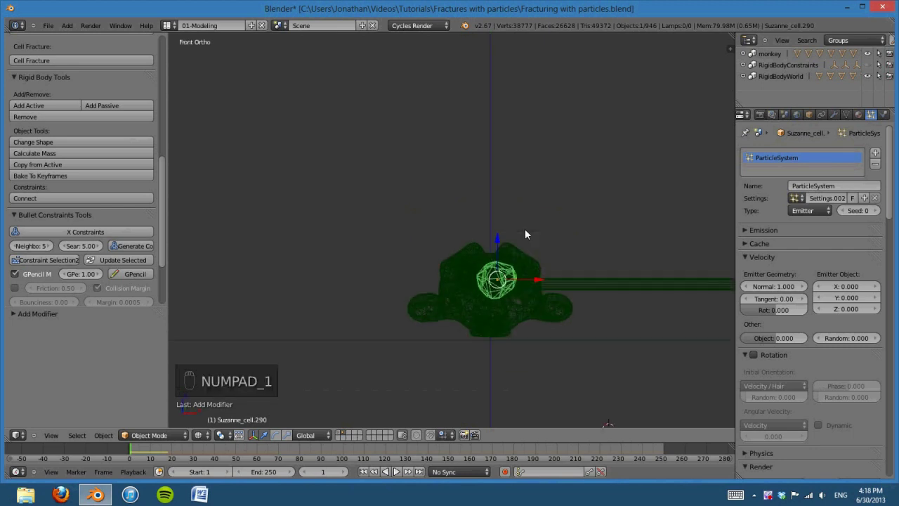
shift+middle_drag(513, 283, 548, 284)
click(397, 472)
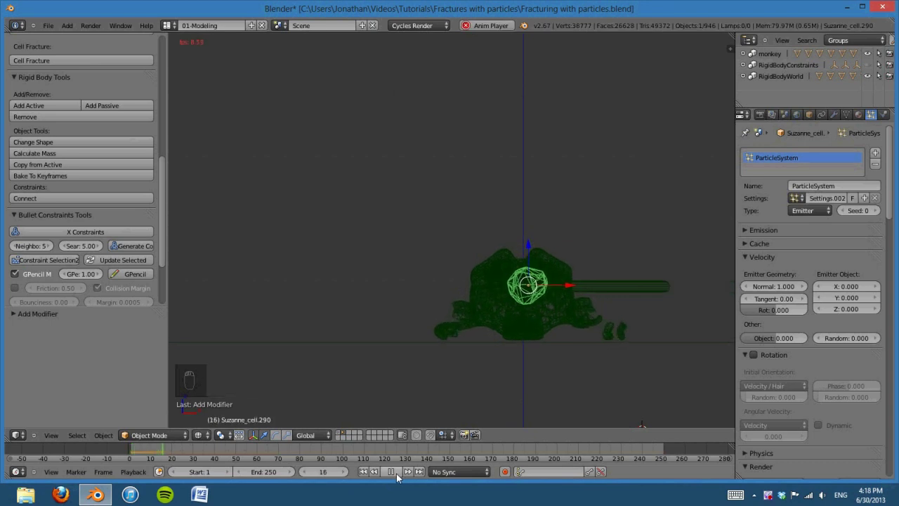
click(397, 474)
scroll(499, 324, down, 2)
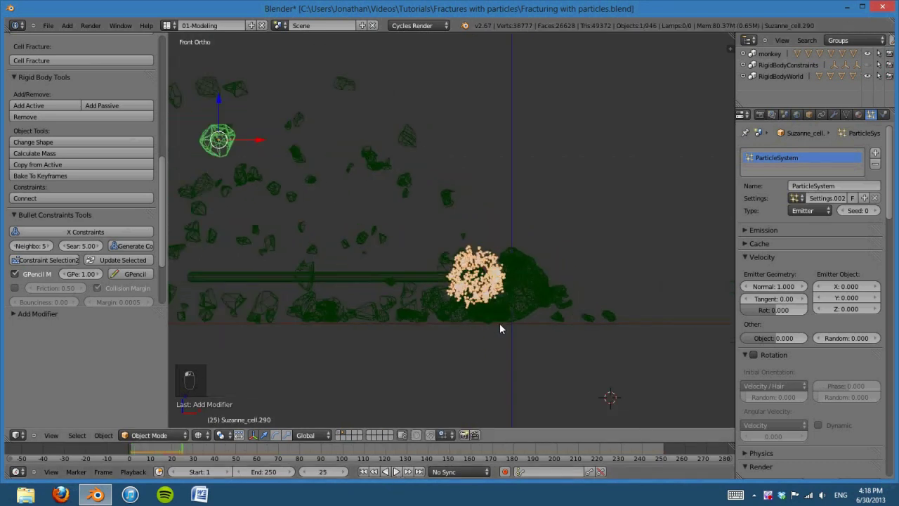
click(364, 472)
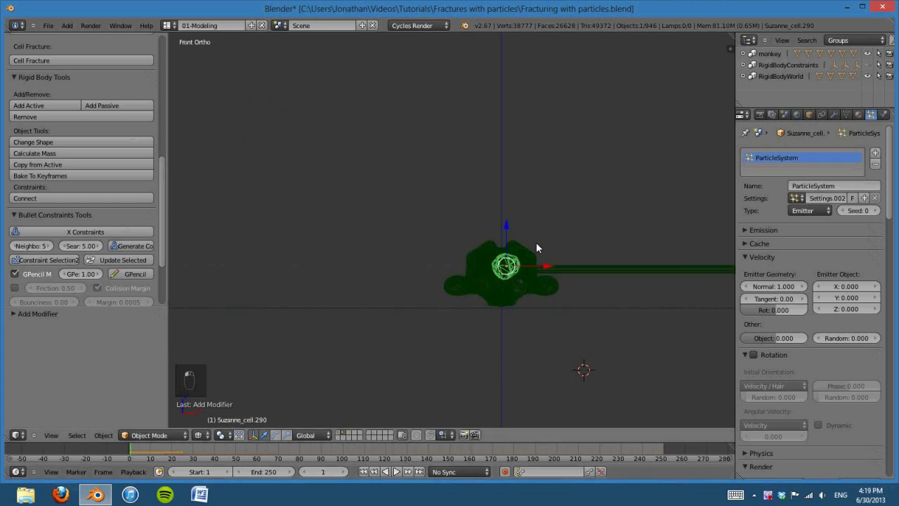
scroll(639, 318, up, 2)
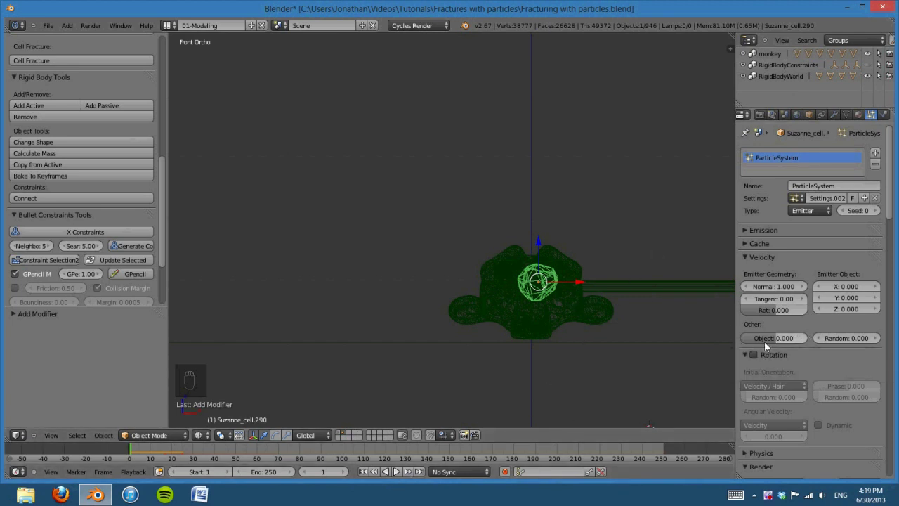
- Set the particle Object velocity to 0.750 and play the simulation to frame 30
click(787, 340)
text(0.595)
key(Return)
scroll(622, 313, down, 3)
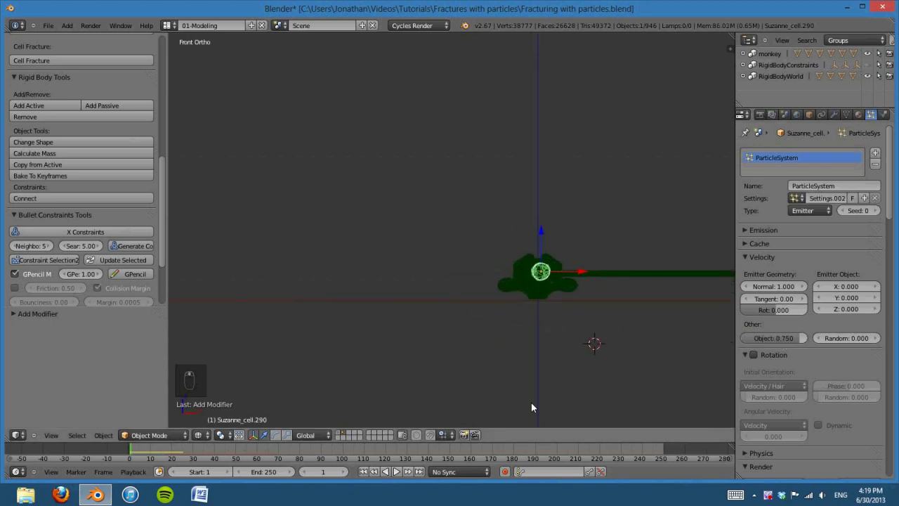
click(397, 471)
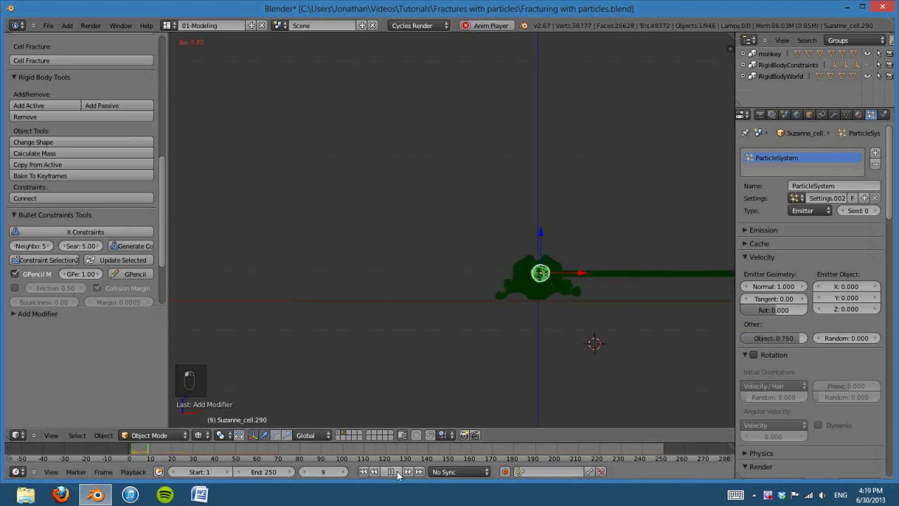
click(397, 471)
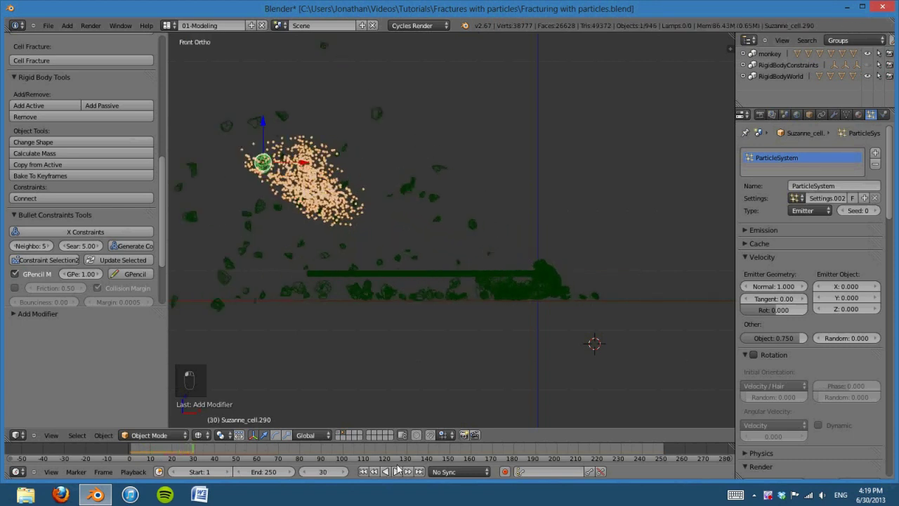
scroll(437, 303, down, 1)
- Orbit around the particle cloud to inspect it, ending in front view
middle_drag(385, 256, 409, 195)
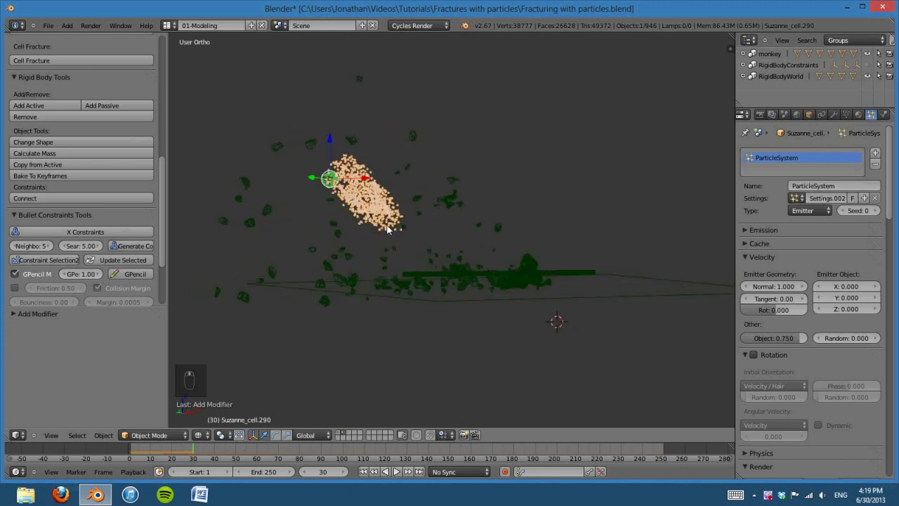
middle_drag(388, 229, 375, 150)
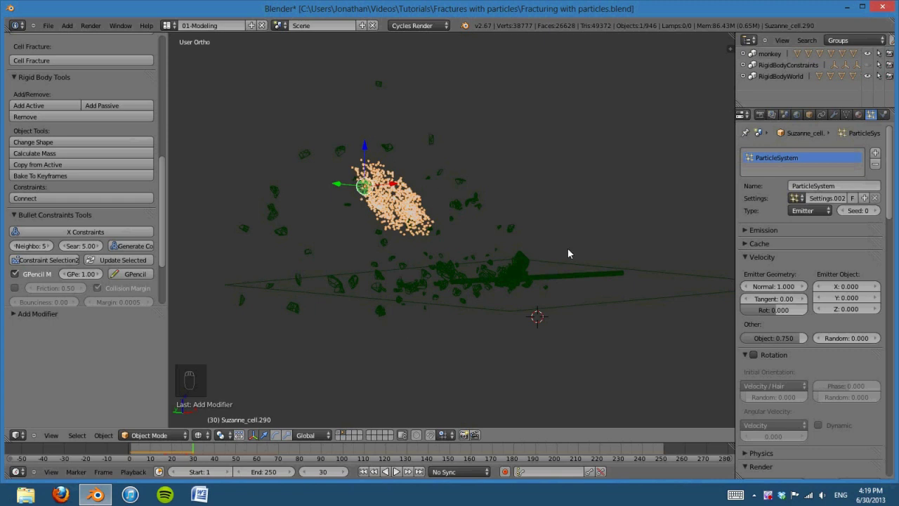
middle_drag(568, 253, 497, 276)
middle_drag(414, 313, 388, 214)
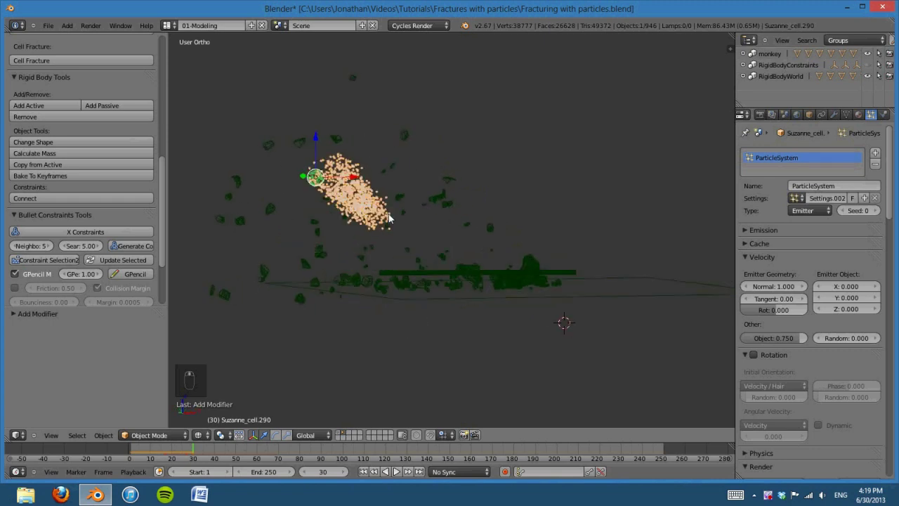
middle_drag(539, 286, 499, 316)
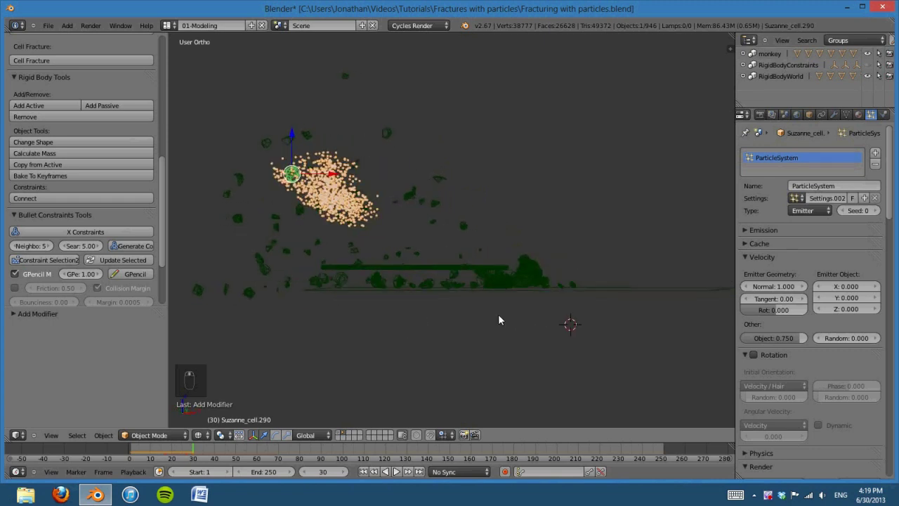
key(KP_1)
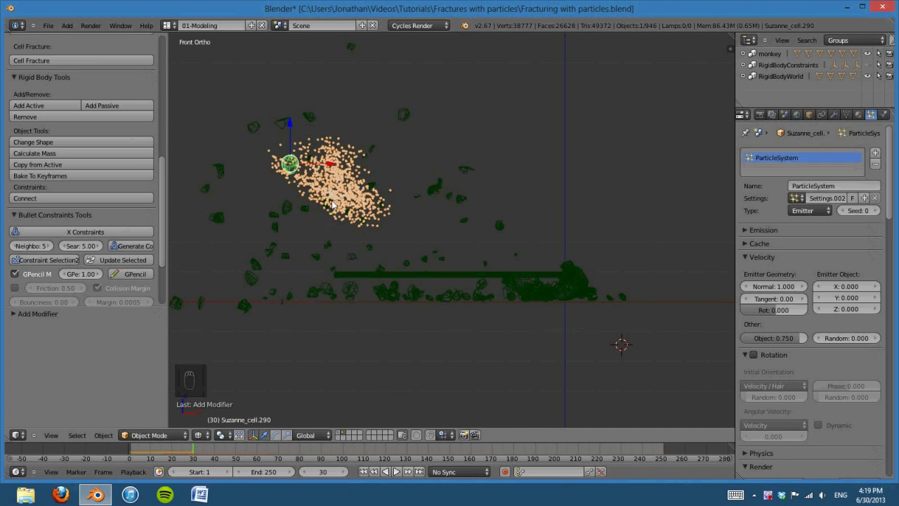
- Set the particle Random velocity to 5 and Normal velocity to 0
middle_drag(423, 255, 496, 298)
key(KP_3)
key(KP_1)
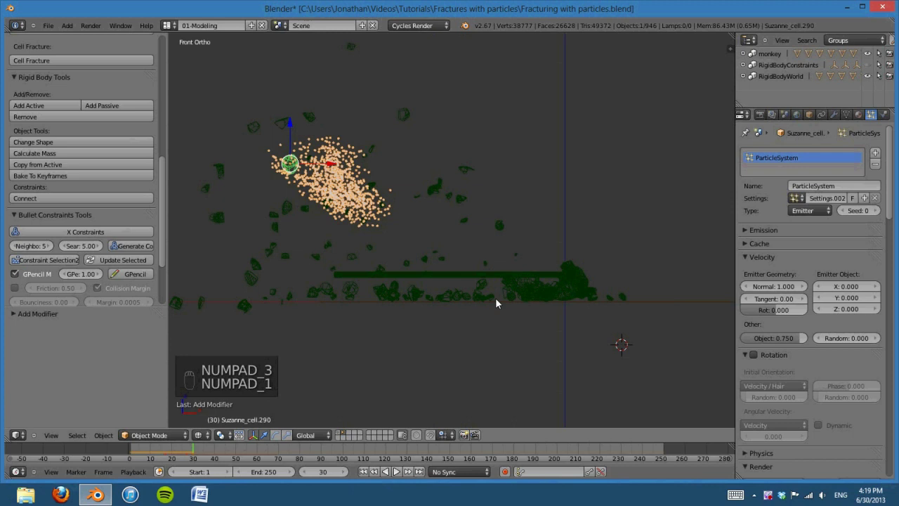
click(850, 338)
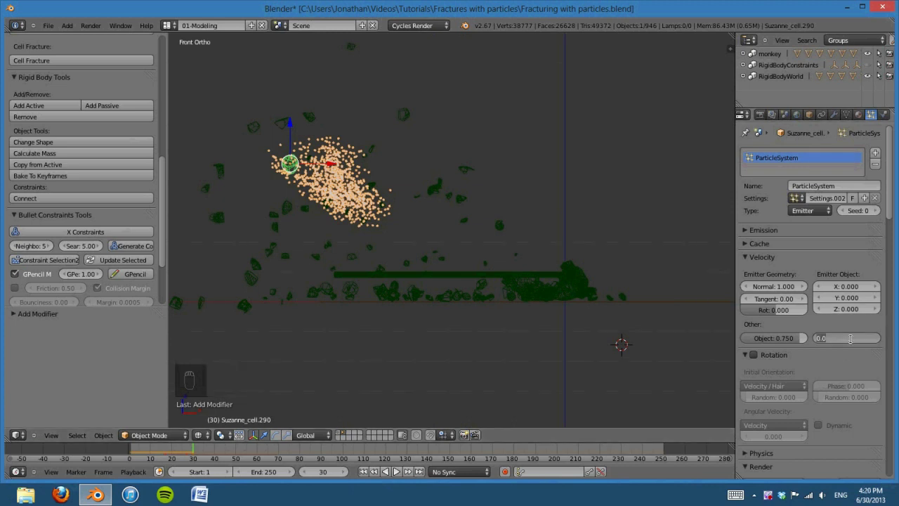
key(Return)
click(776, 285)
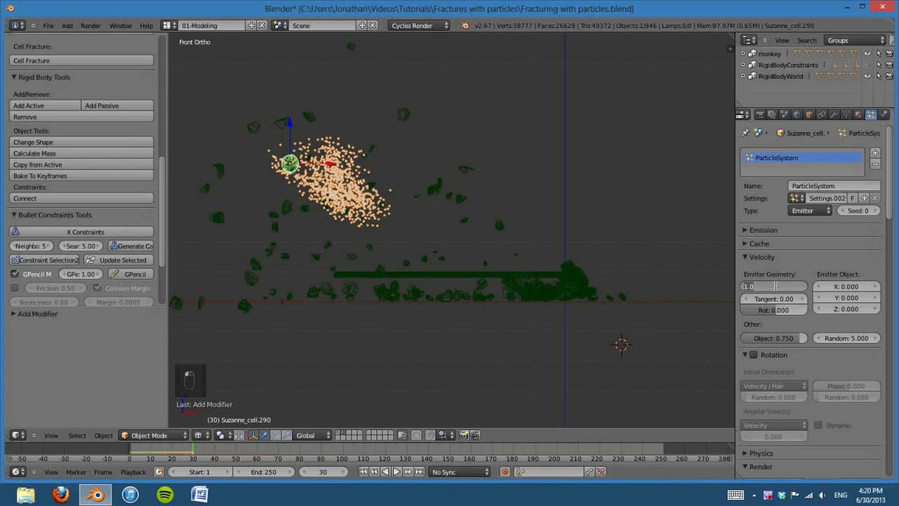
text(0)
key(Return)
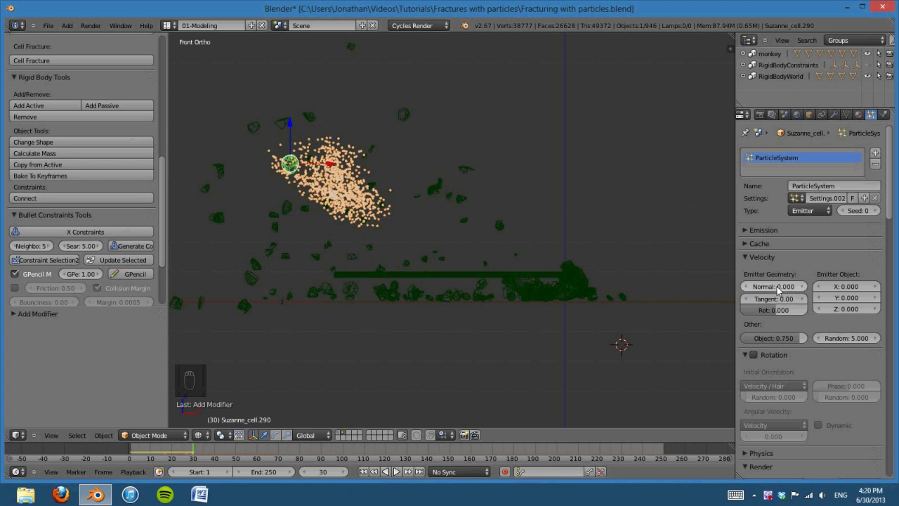
- Replay the burst from frame 1 and view the debris cloud front-on in solid shading
click(364, 471)
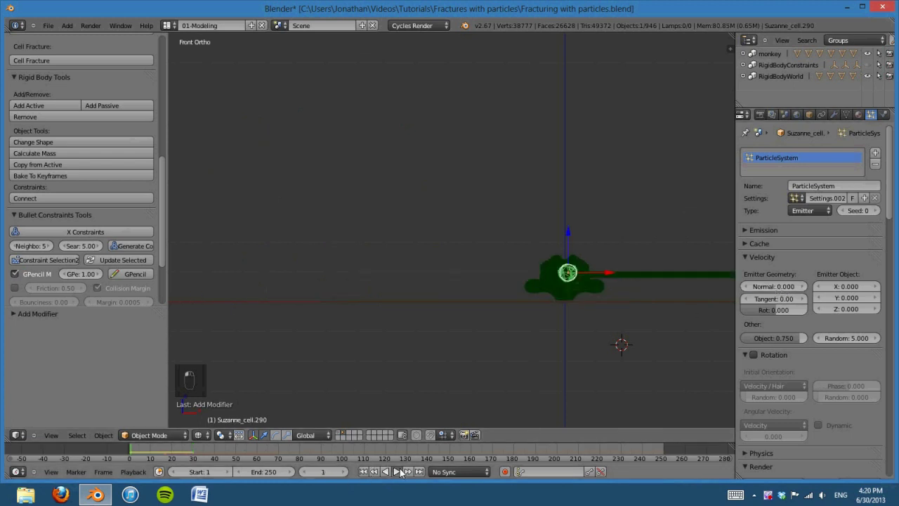
click(397, 472)
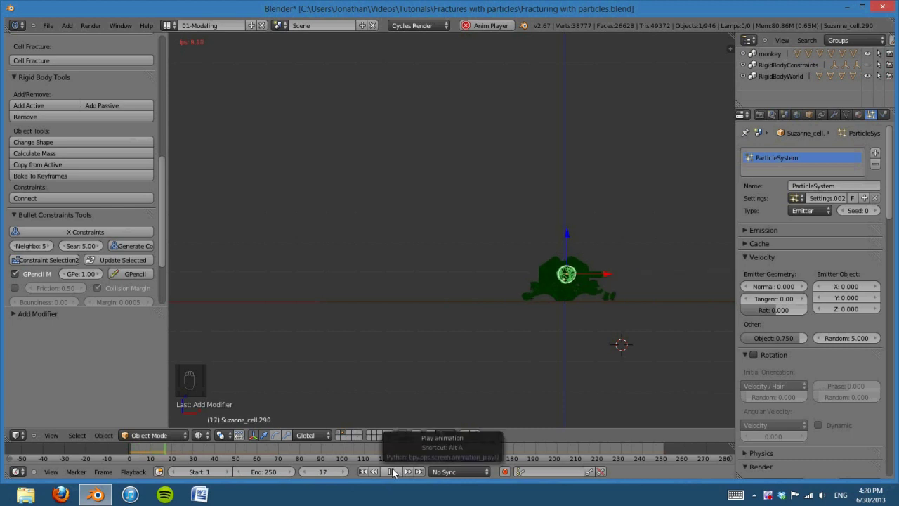
click(393, 471)
mouse_move(393, 394)
middle_down()
mouse_move(366, 281)
mouse_move(382, 302)
middle_up()
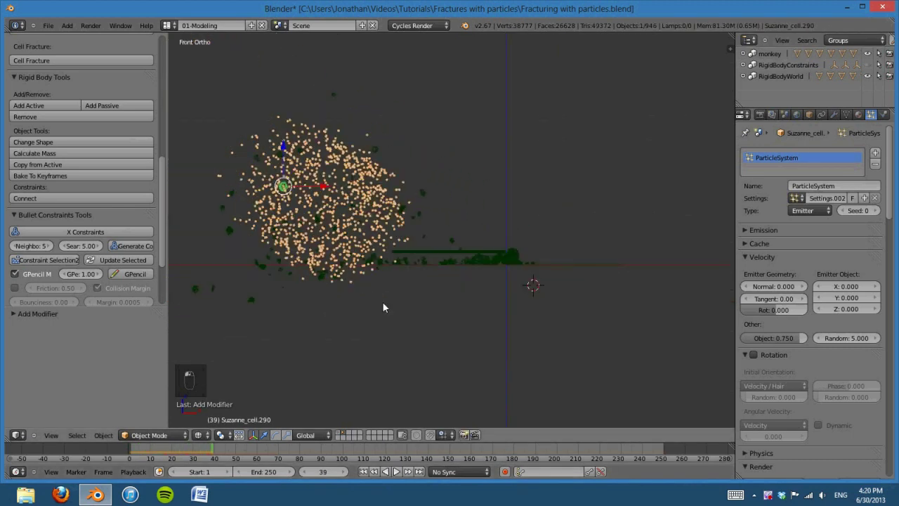
key(z)
mouse_move(394, 333)
middle_down()
mouse_move(490, 365)
mouse_move(623, 361)
mouse_move(375, 354)
middle_up()
key(KP_1)
scroll(358, 303, up, 2)
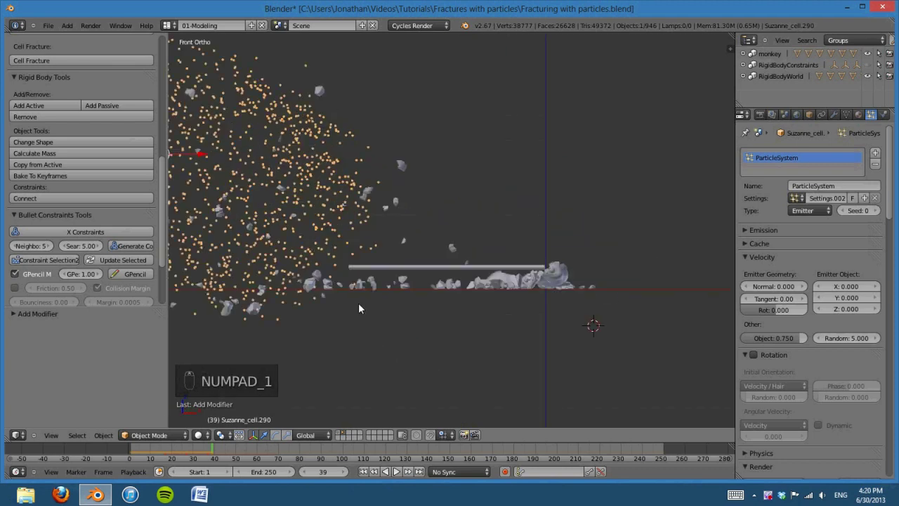
mouse_move(358, 303)
shift+middle_down()
mouse_move(355, 291)
mouse_move(367, 301)
shift+middle_up()
scroll(460, 320, down, 1)
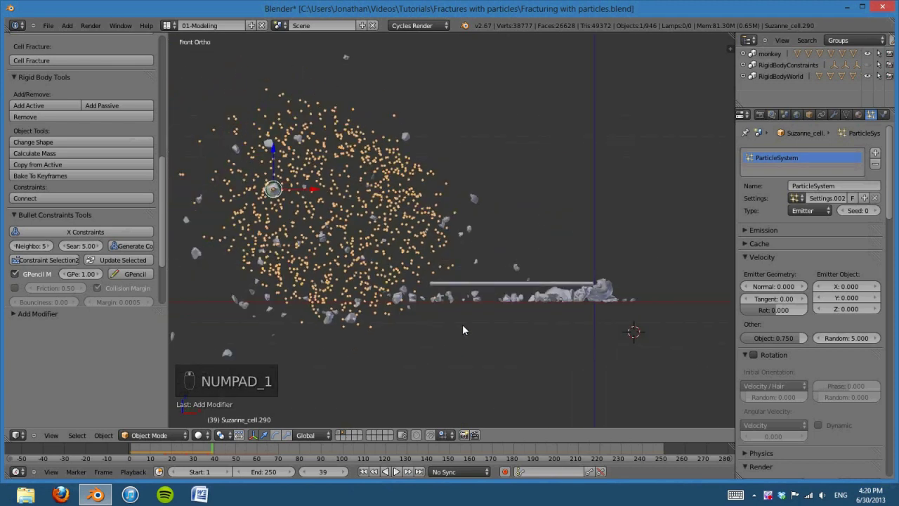
- Set Object velocity to 0.500, play to frame 33, and rewind to frame 1
click(372, 471)
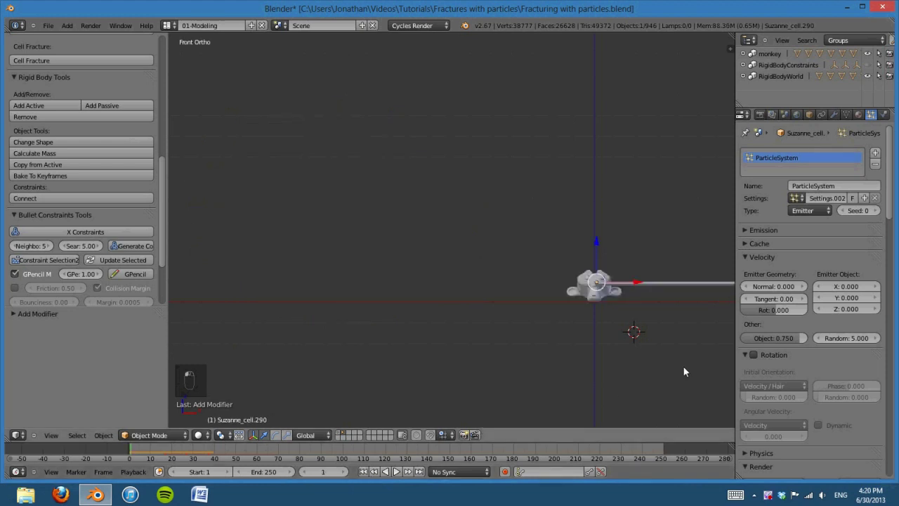
key(Return)
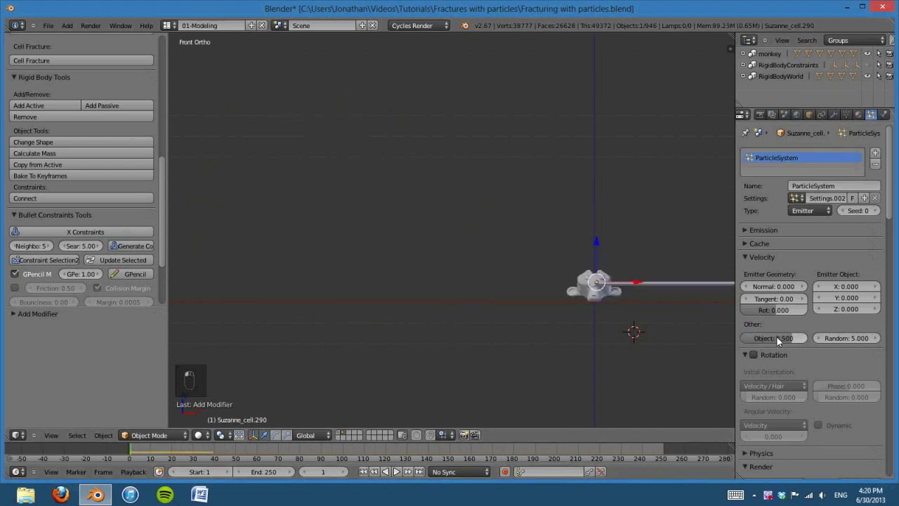
click(398, 474)
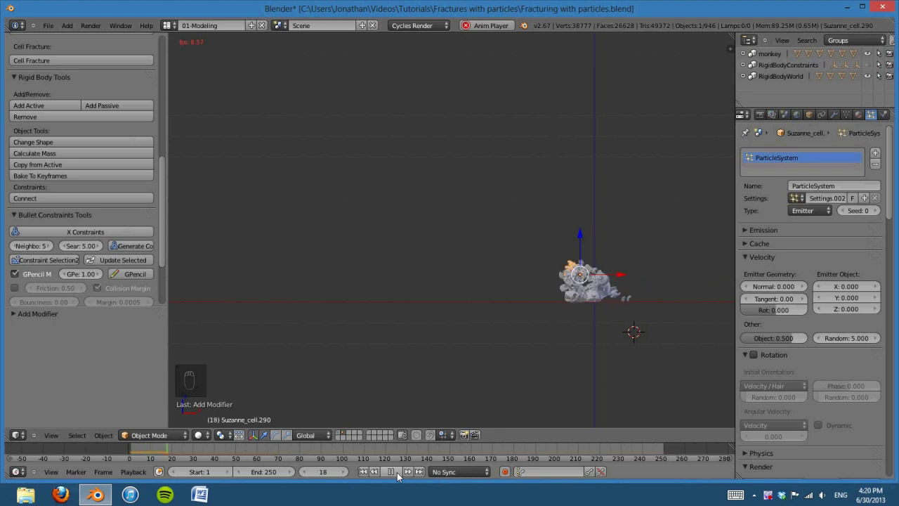
click(397, 474)
click(365, 472)
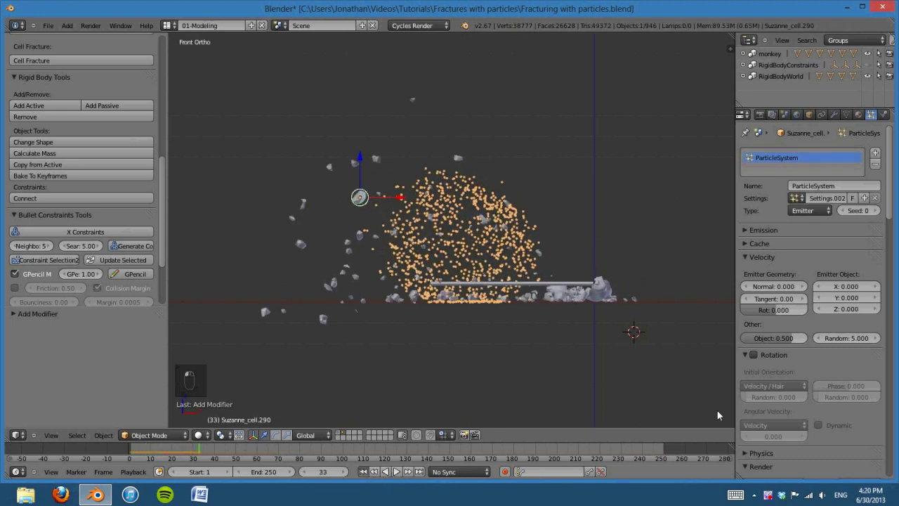
- Restore Object velocity to 0.750, collapse Velocity, and replay to frame 38
click(782, 340)
key(BackSpace)
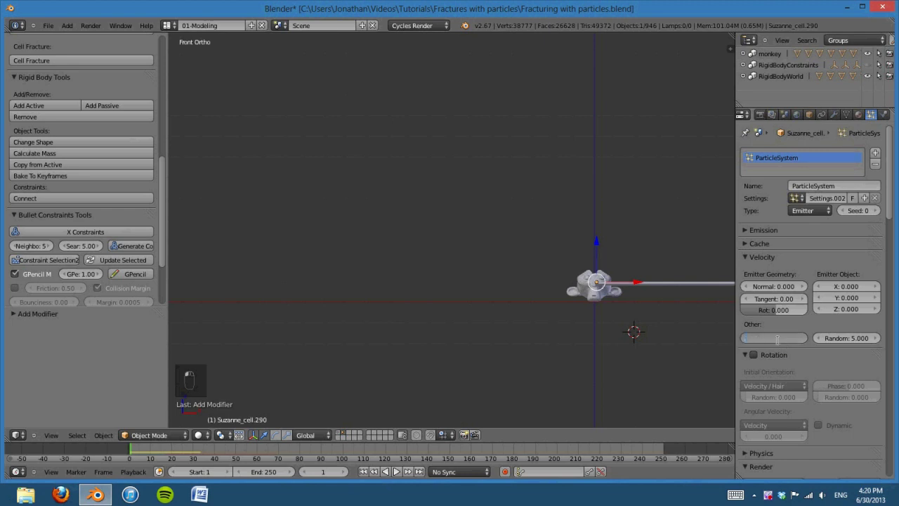
click(757, 260)
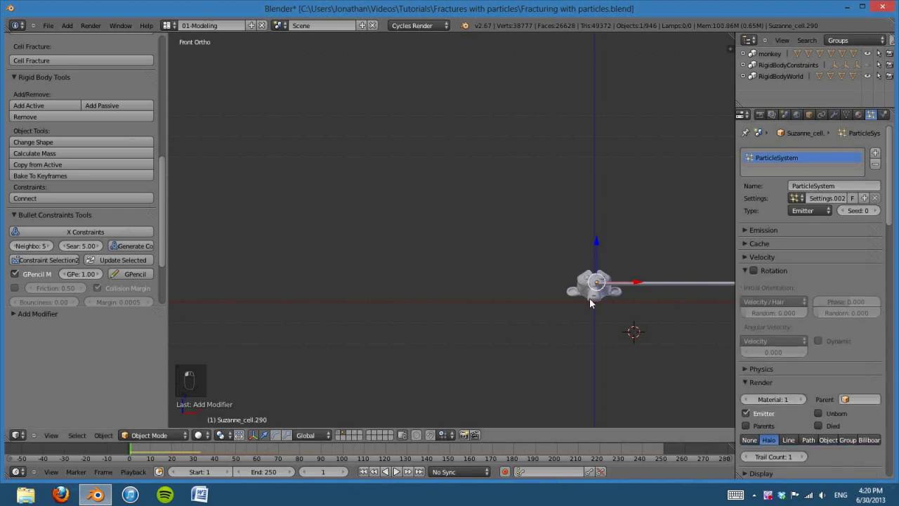
click(398, 471)
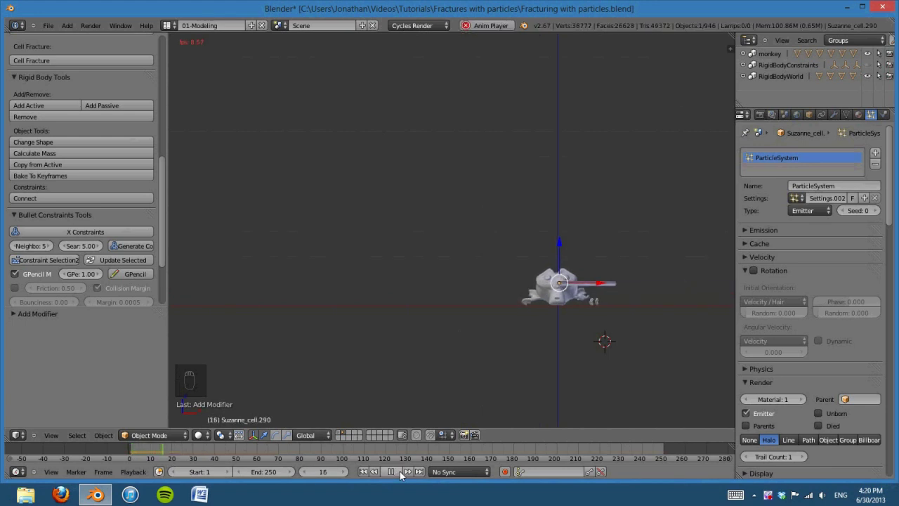
click(391, 472)
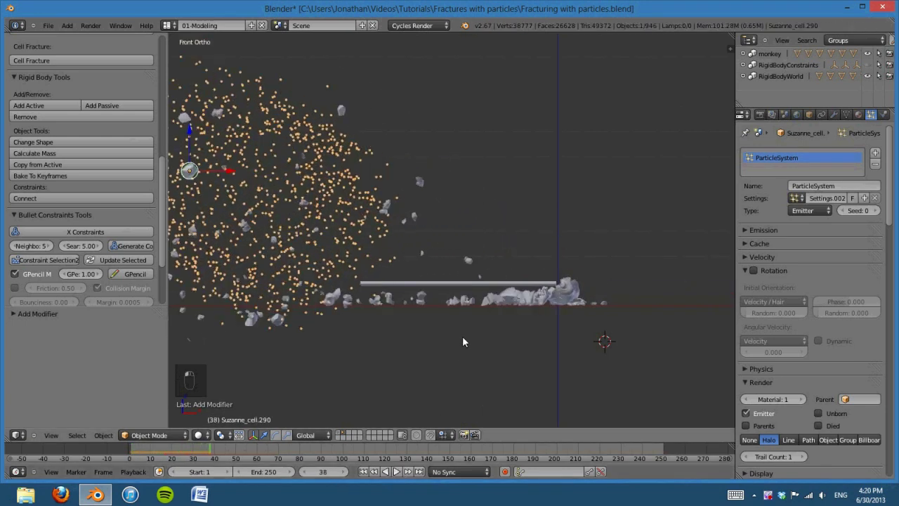
shift+middle_drag(461, 342, 625, 377)
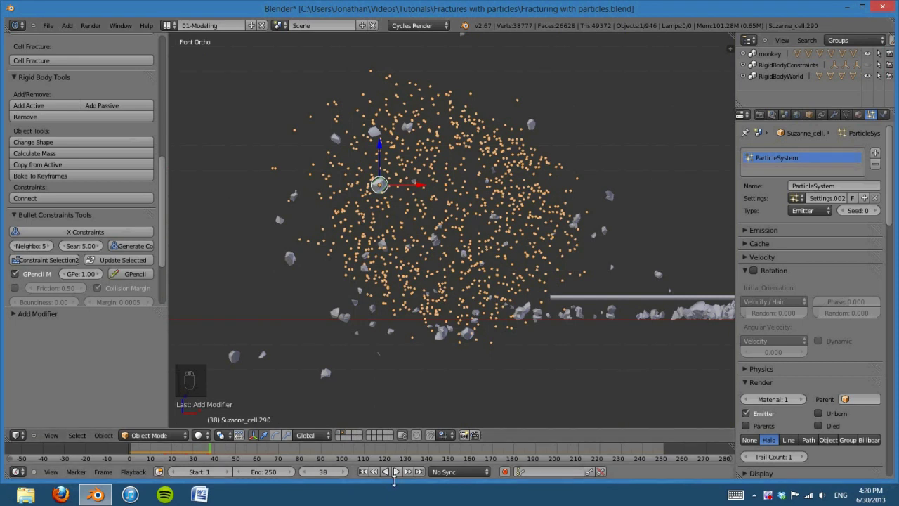
shift+middle_drag(636, 355, 511, 325)
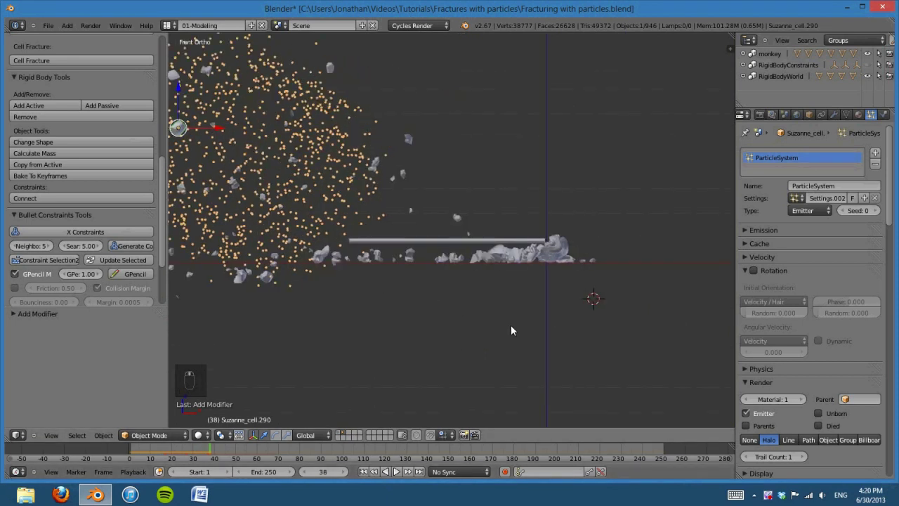
- Box-select the fallen debris except the ground plane and place duplicates above it
scroll(534, 344, up, 3)
key(a)
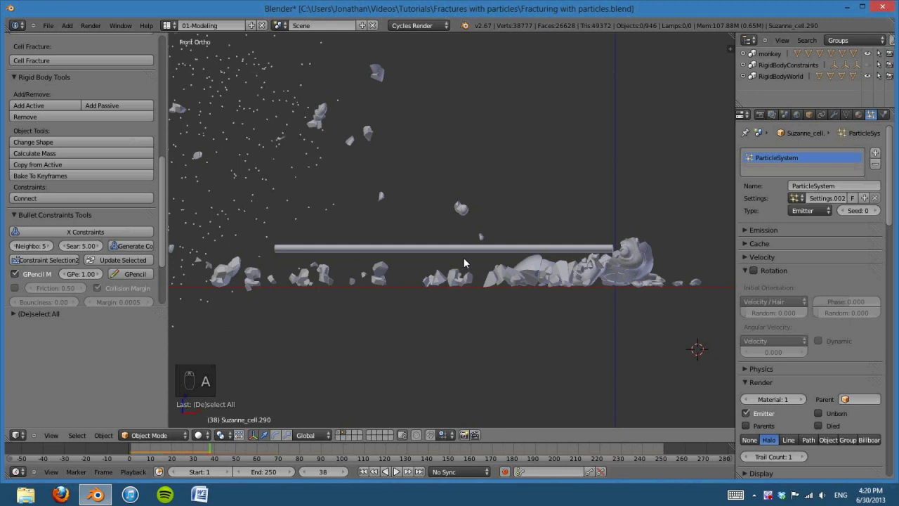
key(b)
drag(486, 202, 632, 263)
key(b)
drag(362, 262, 560, 349)
key(b)
middle_drag(336, 284, 352, 308)
scroll(537, 326, down, 3)
key(shift+d)
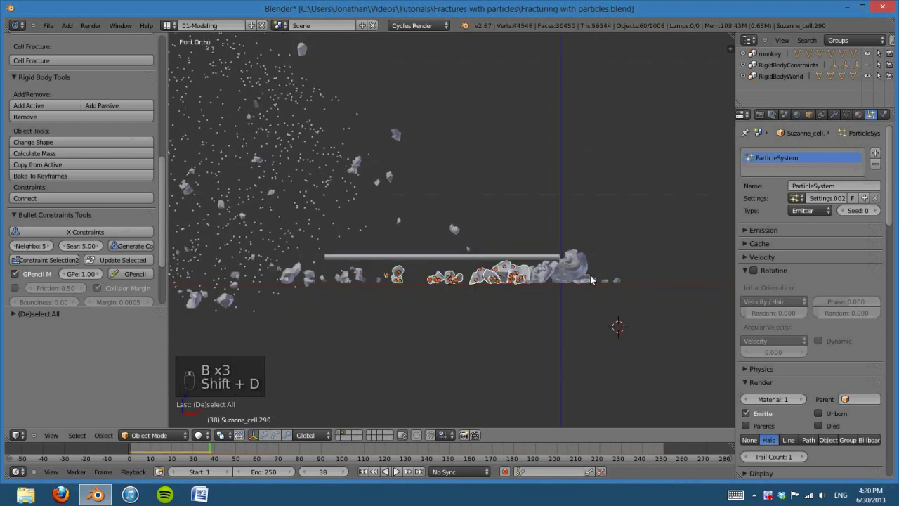
click(642, 179)
- Move the copied fragments to their own layer, show only that layer, and remove their rigid-body physics
key(m)
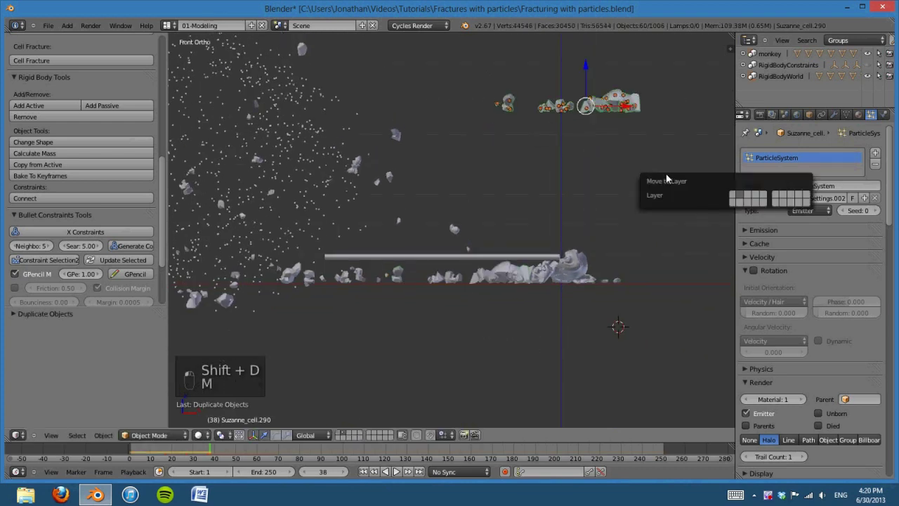
click(749, 197)
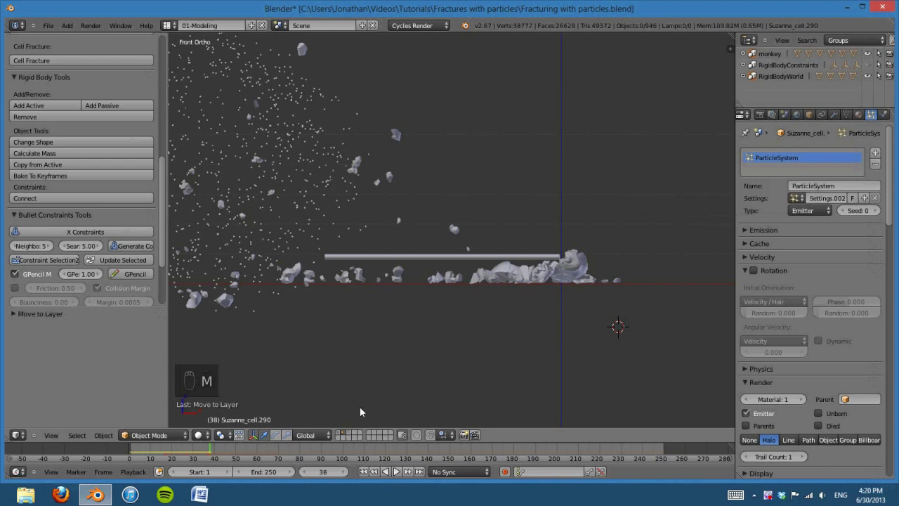
click(353, 436)
scroll(509, 274, up, 2)
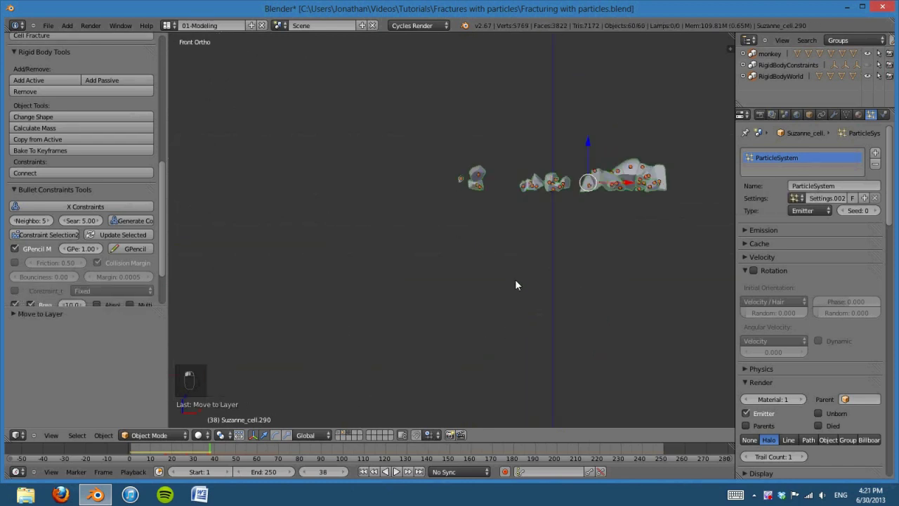
right_click(480, 177)
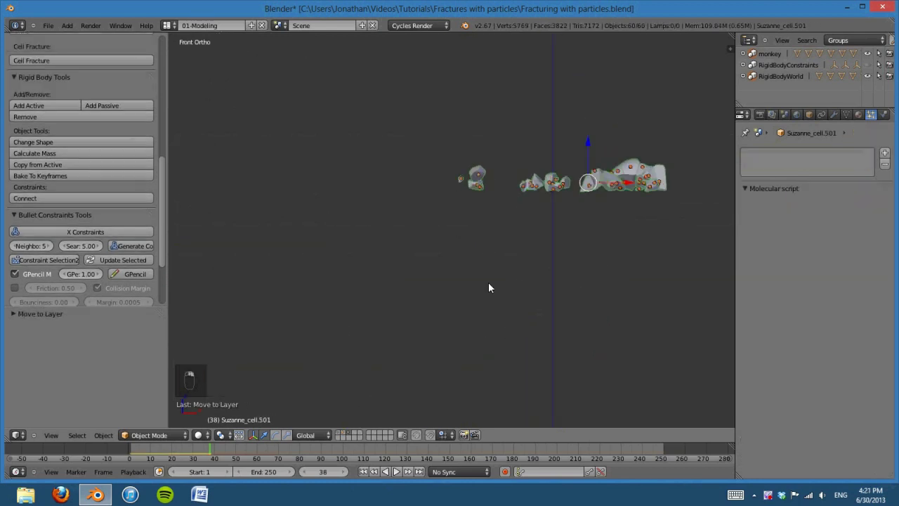
click(84, 117)
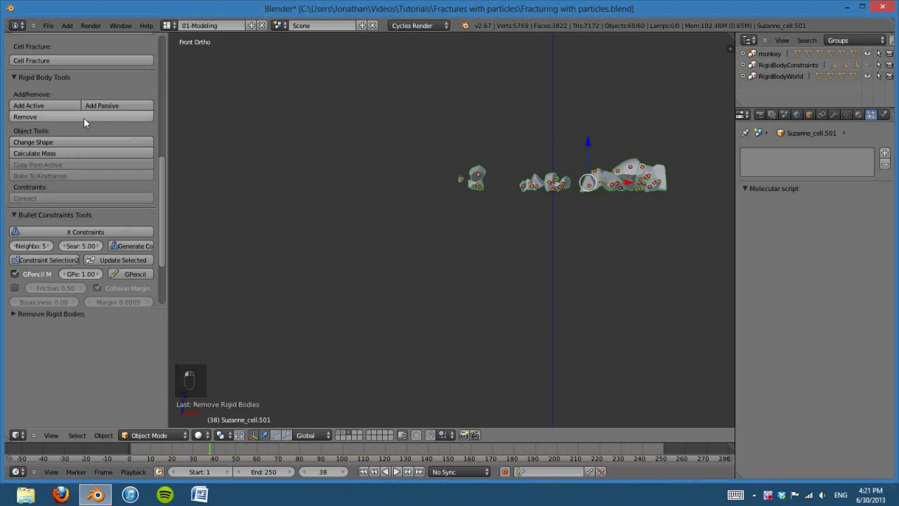
- Box-select all the copied fragments and put them into a new group
click(883, 114)
right_click(586, 190)
key(a)
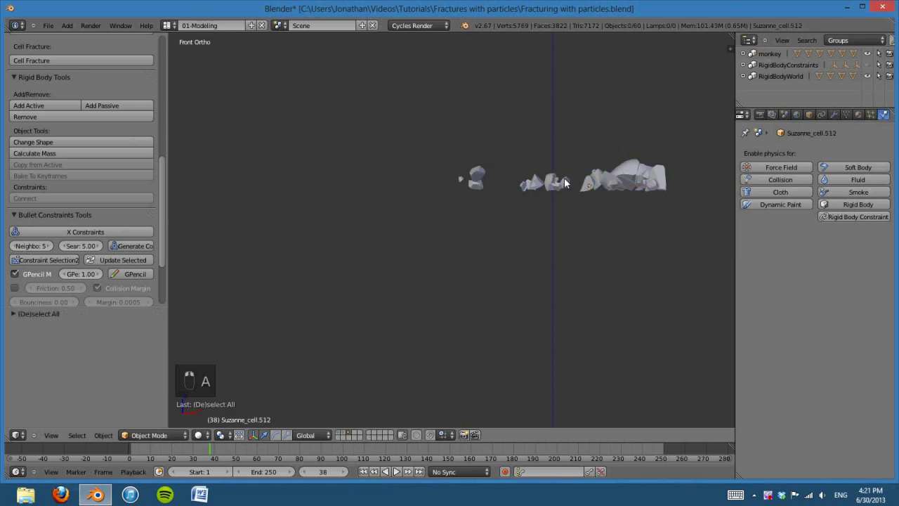
key(b)
drag(365, 94, 702, 257)
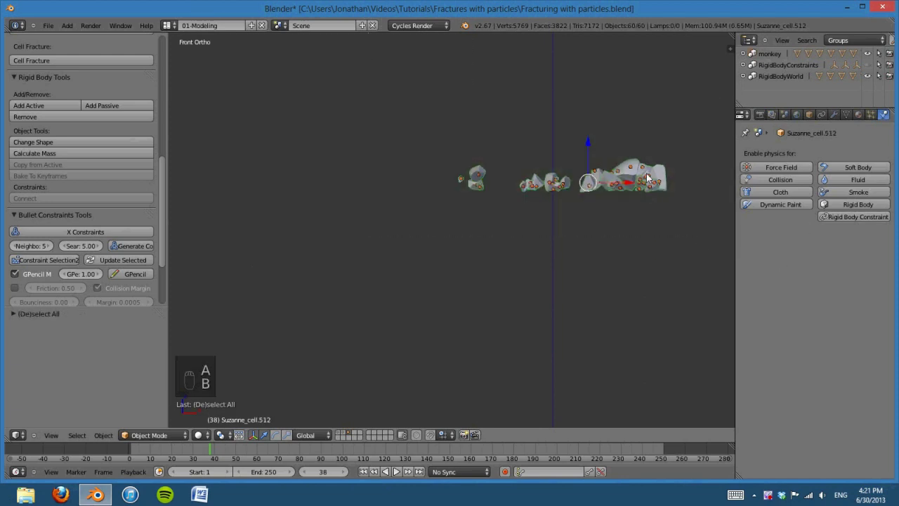
key(ctrl+g)
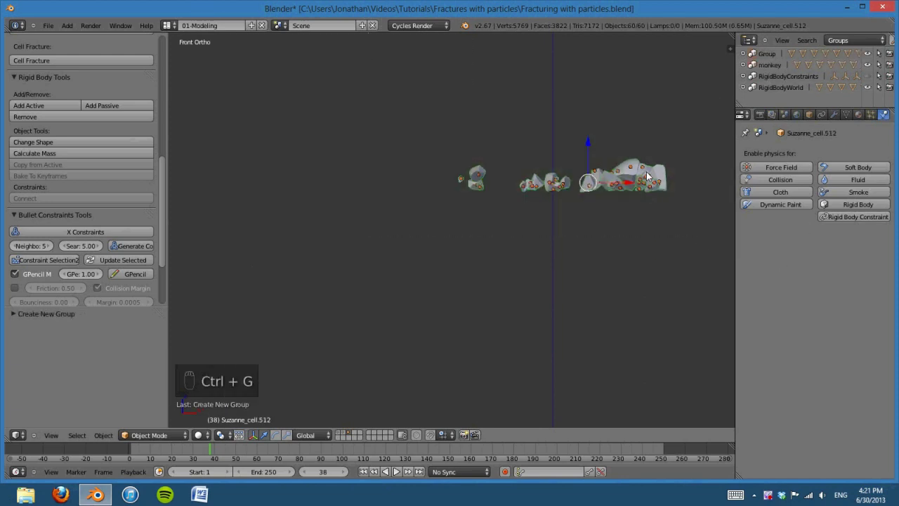
- Rename the new group to shards.002 in the outliner's Groups view
click(854, 40)
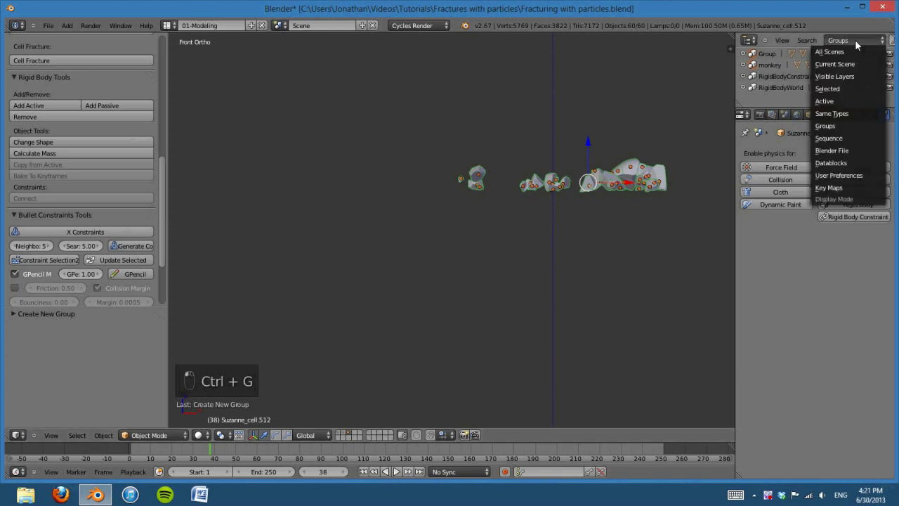
click(843, 124)
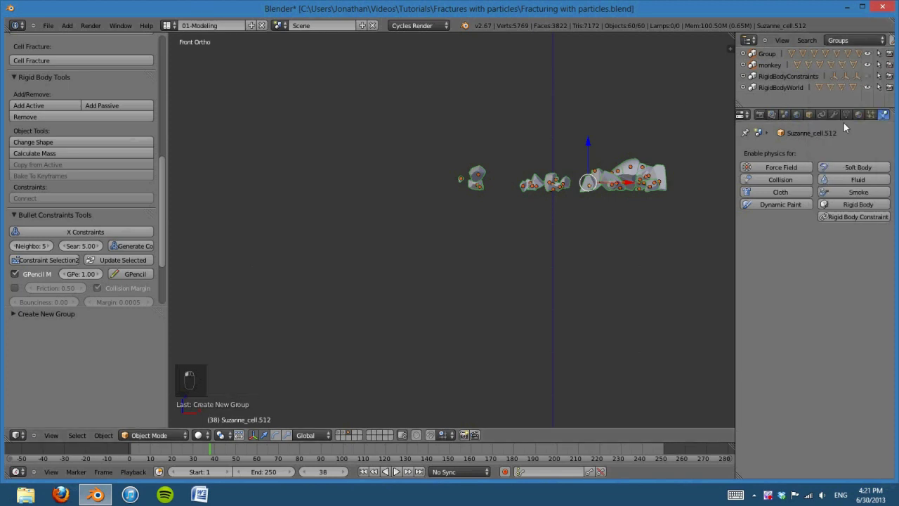
double_click(772, 54)
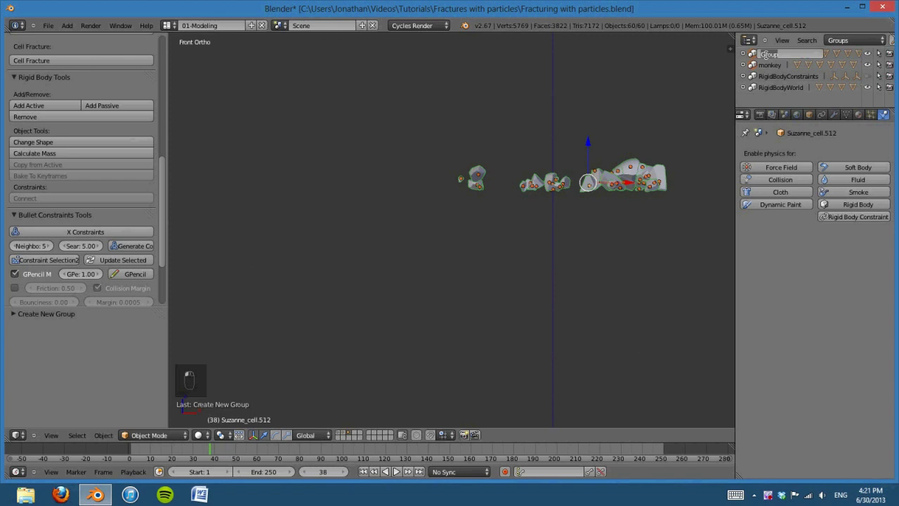
text(shards)
key(Return)
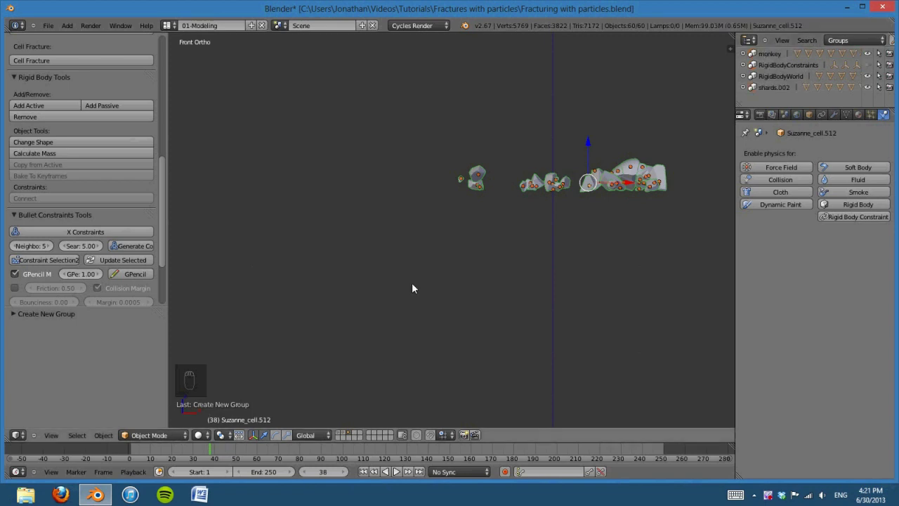
- Set Suzanne_cell.290's particle Render to Group with shards.002 as the Dupli Group
click(349, 432)
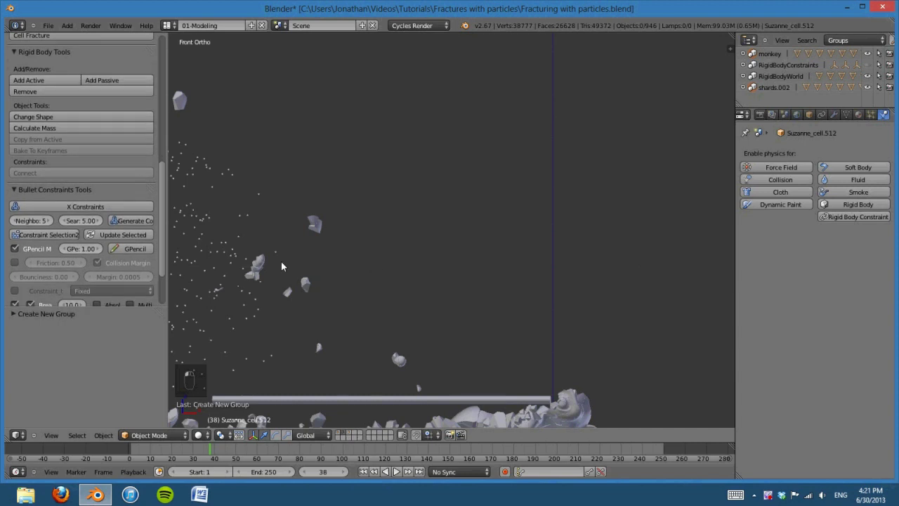
right_click(239, 217)
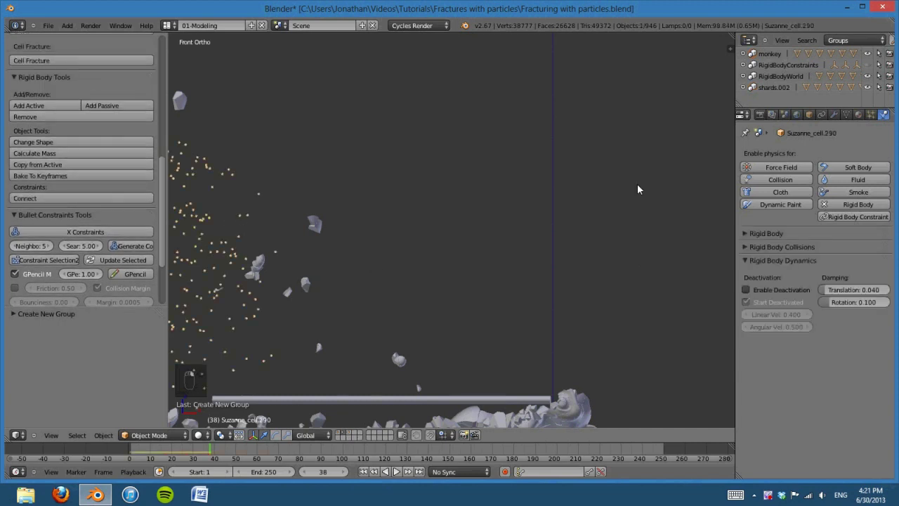
click(872, 115)
scroll(801, 159, down, 2)
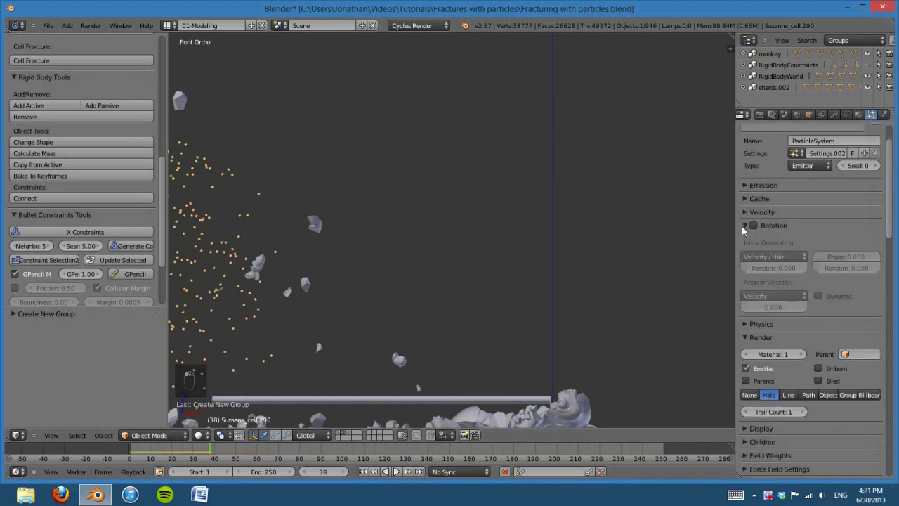
scroll(746, 232, down, 2)
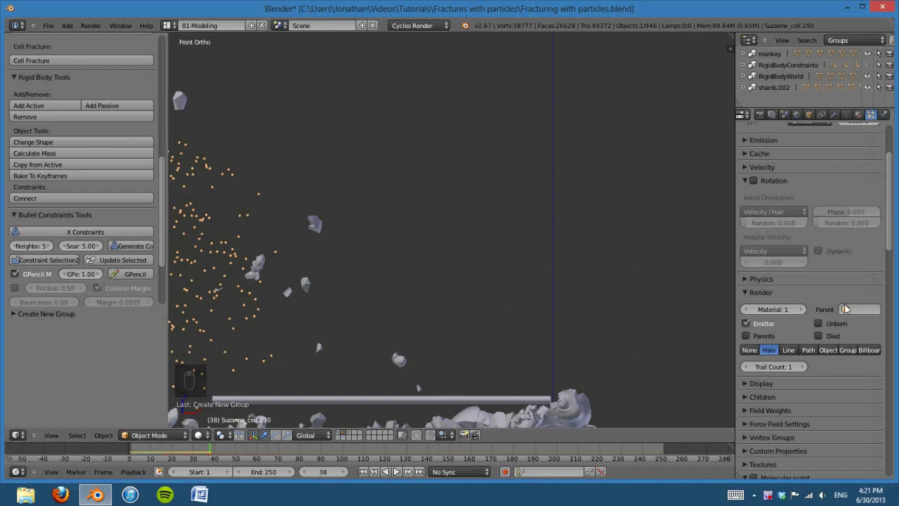
click(846, 350)
click(840, 364)
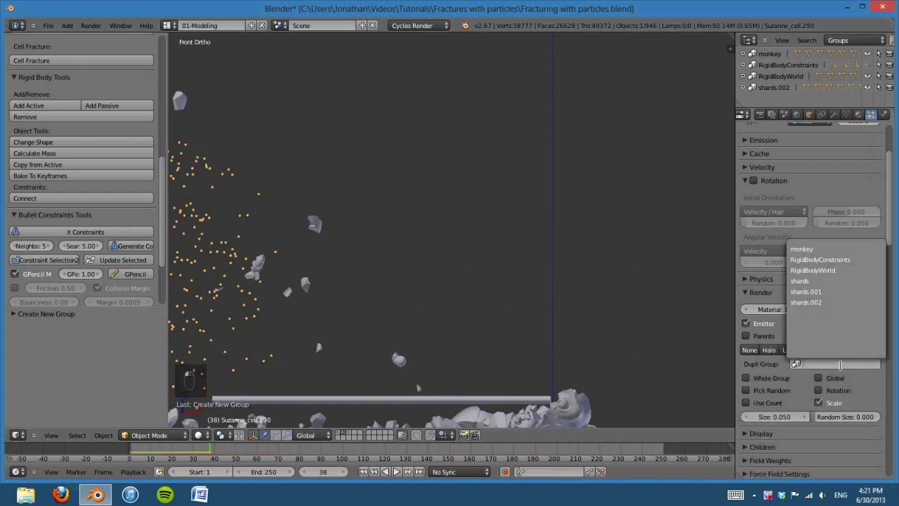
click(818, 301)
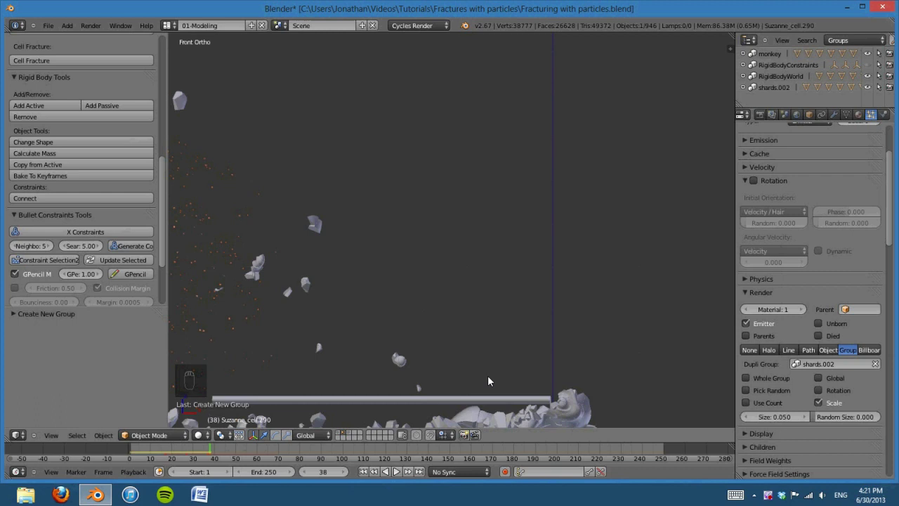
click(351, 436)
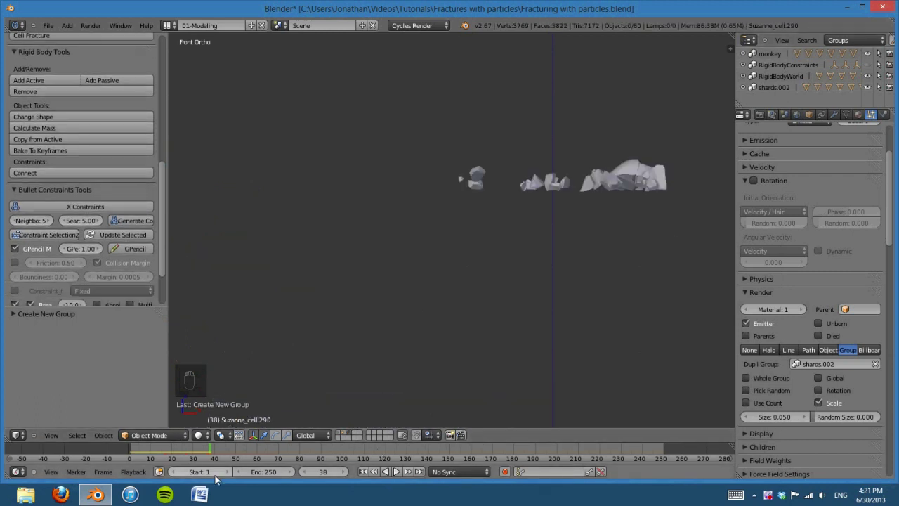
- Show the debris layer, frame the particle cloud, and set the particle size to 0.5
shift+click(347, 435)
shift+middle_drag(347, 436, 611, 358)
scroll(611, 358, up, 2)
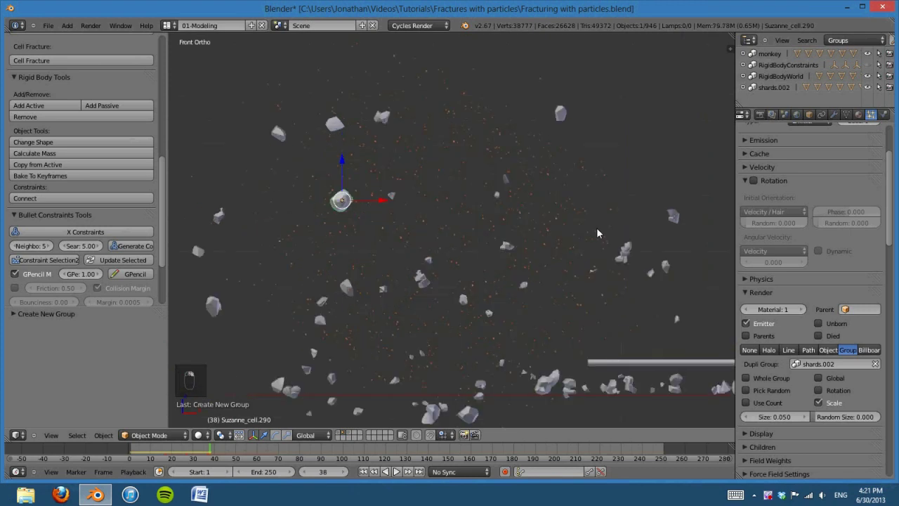
shift+middle_drag(572, 309, 616, 315)
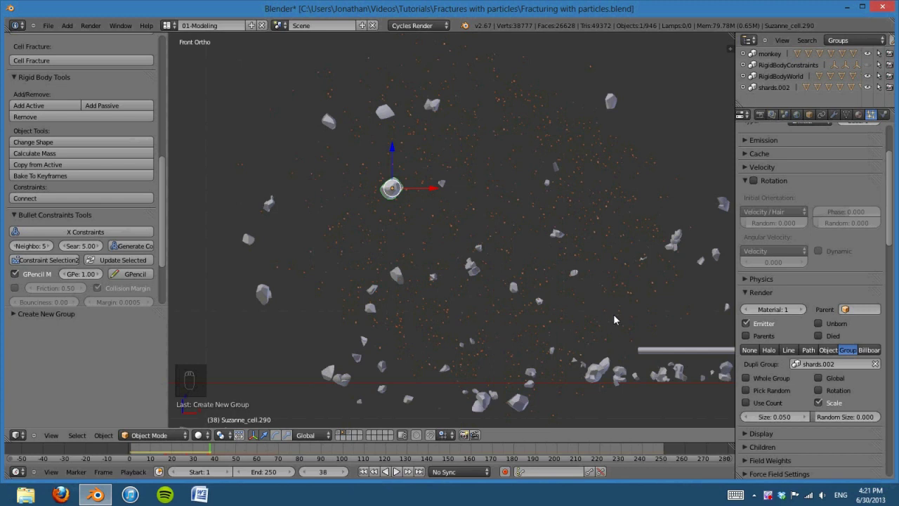
scroll(614, 316, up, 1)
scroll(646, 370, down, 3)
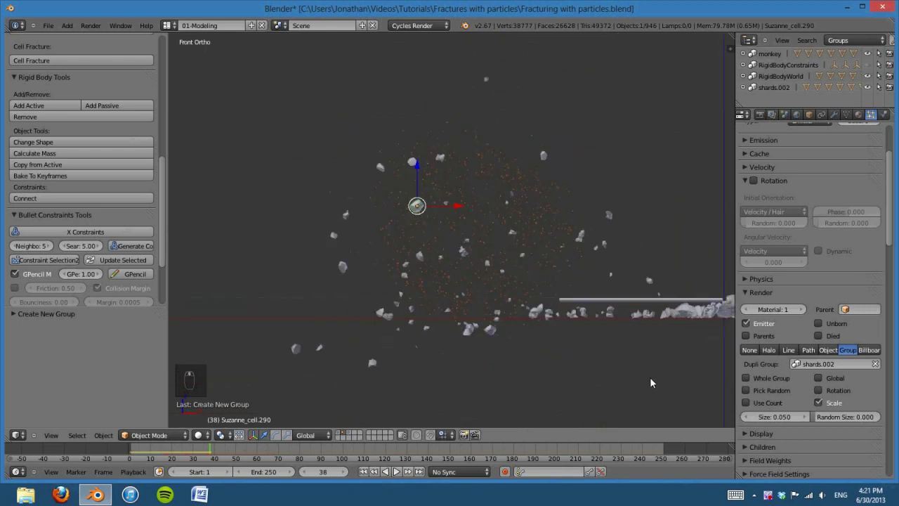
scroll(650, 376, up, 2)
click(773, 416)
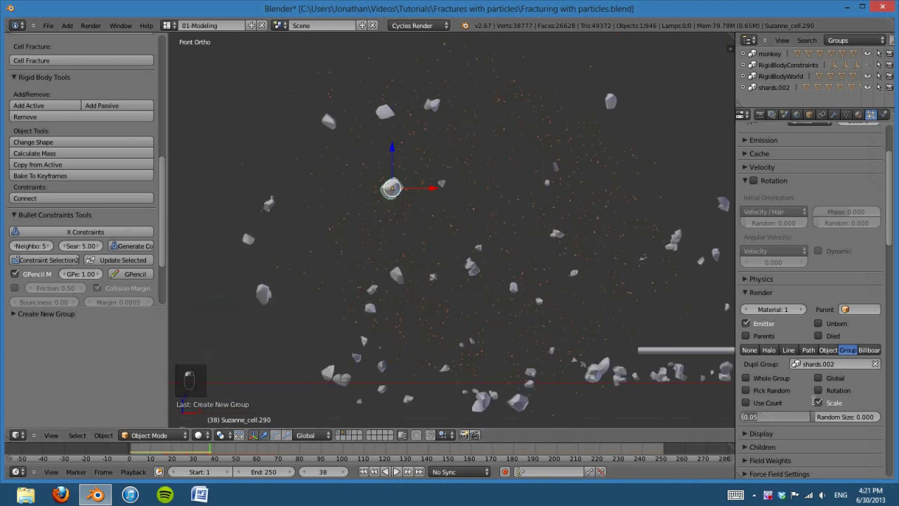
text(0.5)
key(Return)
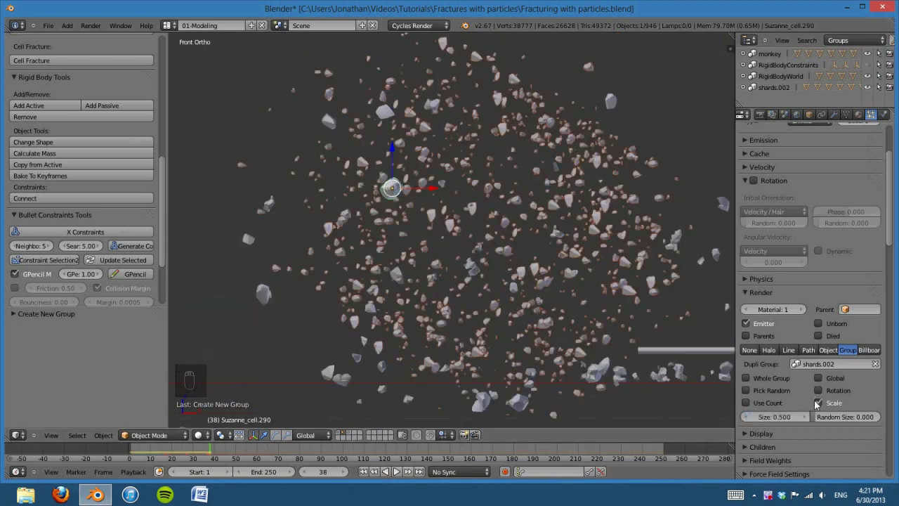
- Raise the particles' random size to 1.000 and reframe the whole debris scene
scroll(620, 359, down, 1)
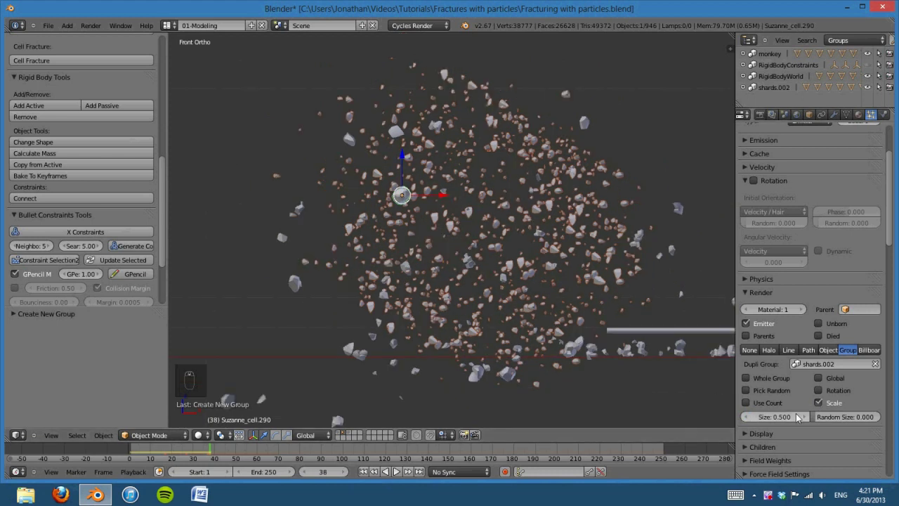
shift+middle_drag(581, 347, 532, 348)
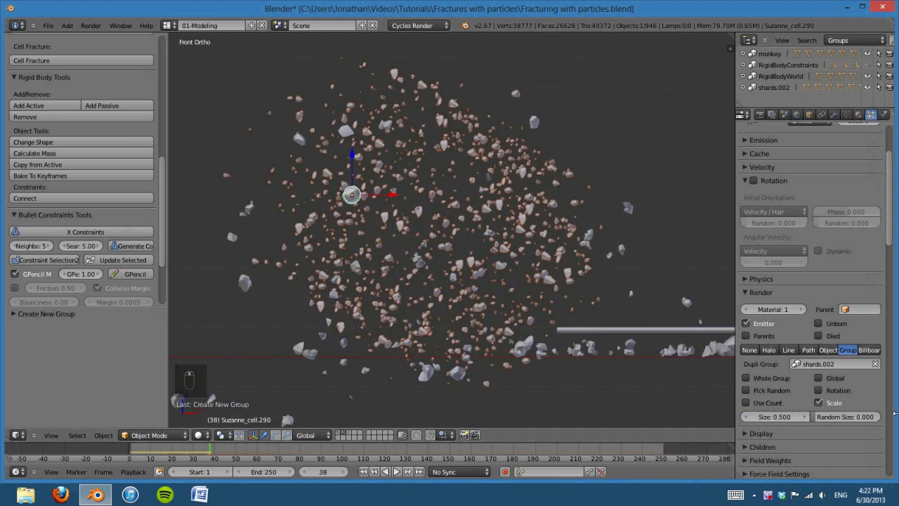
mouse_move(533, 311)
middle_down()
mouse_move(583, 311)
mouse_move(523, 327)
middle_up()
key(KP_1)
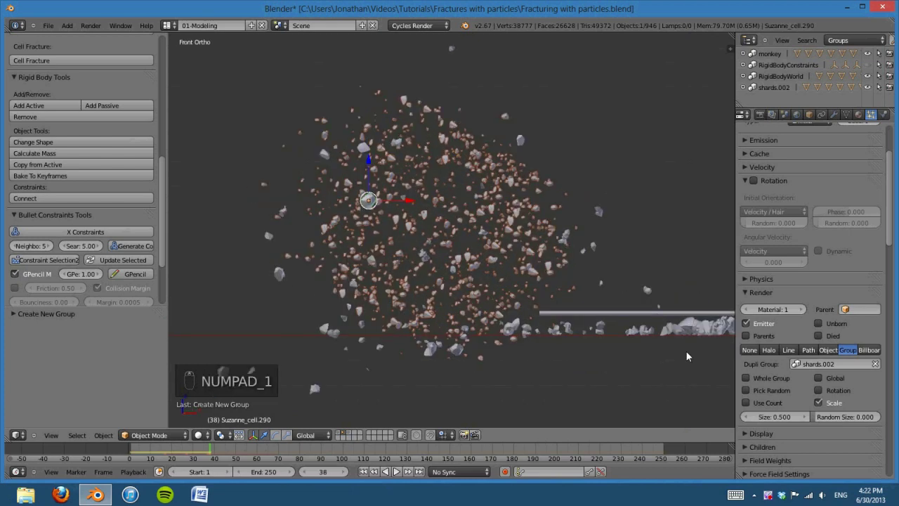
drag(823, 417, 884, 417)
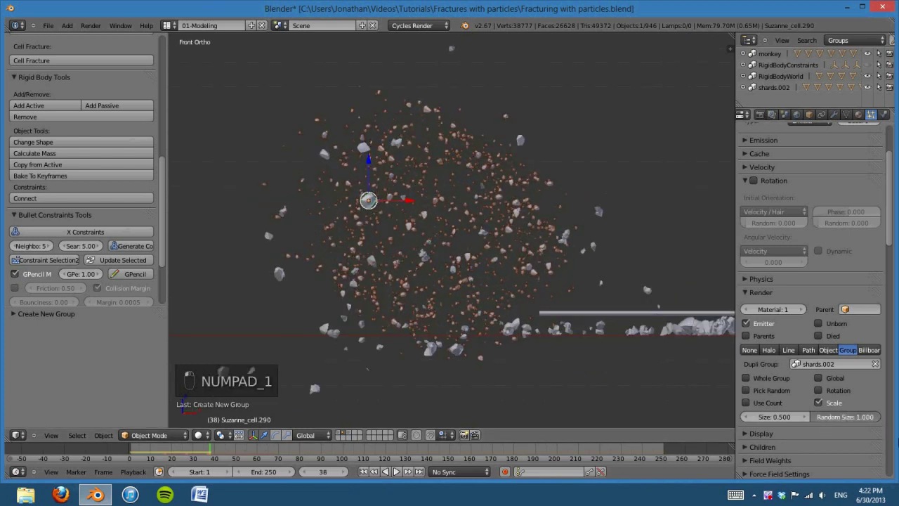
scroll(457, 281, up, 10)
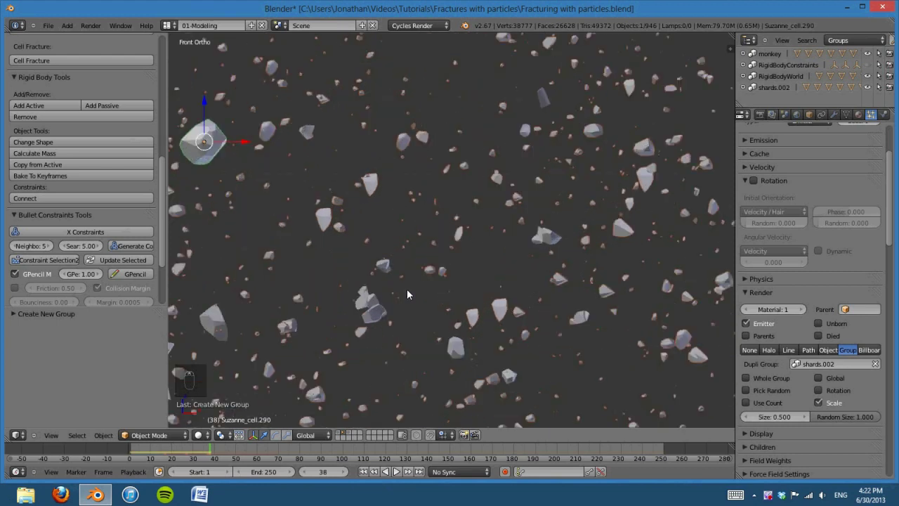
scroll(406, 272, down, 10)
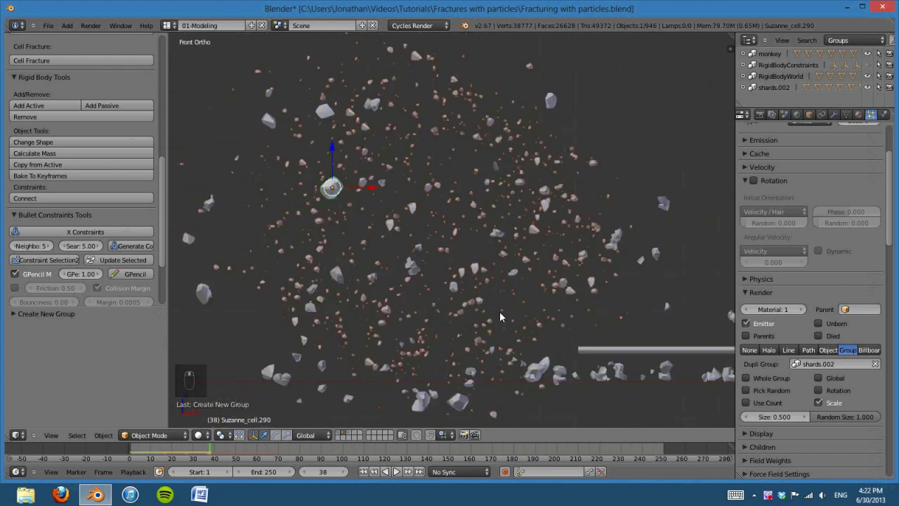
scroll(535, 302, down, 1)
shift+middle_drag(593, 324, 505, 316)
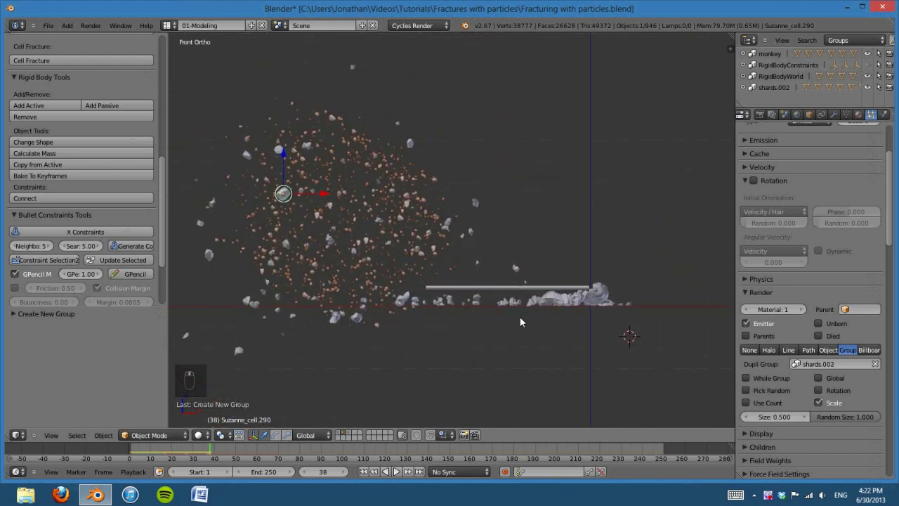
- Deselect all, rewind, and play the shattering animation, stopping at frame 40
key(a)
click(363, 472)
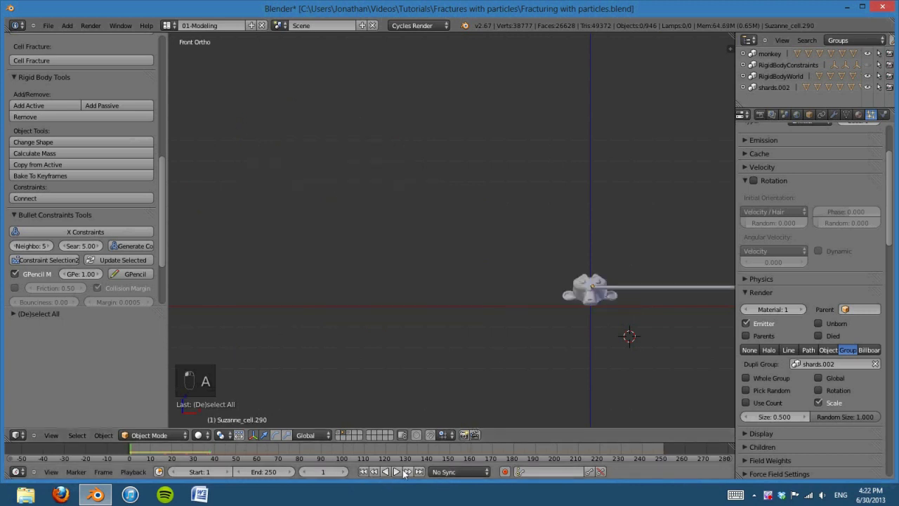
click(397, 472)
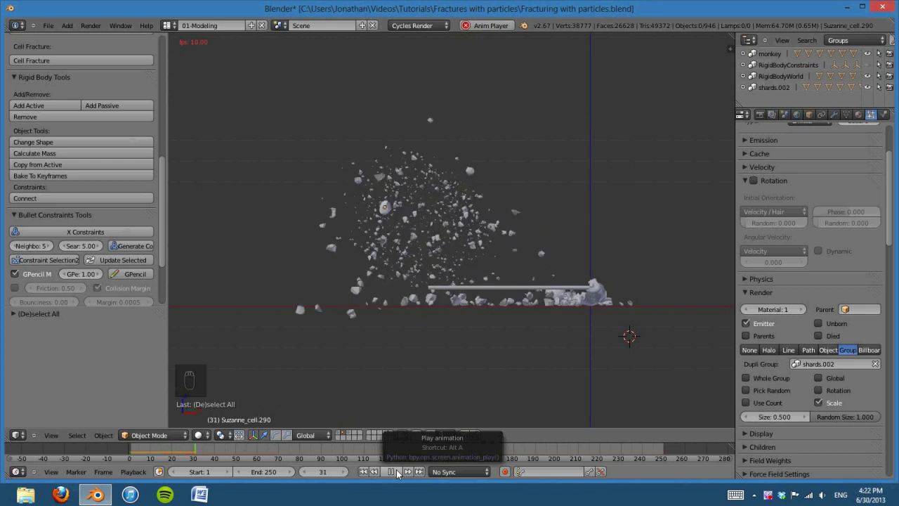
click(398, 472)
scroll(457, 348, down, 2)
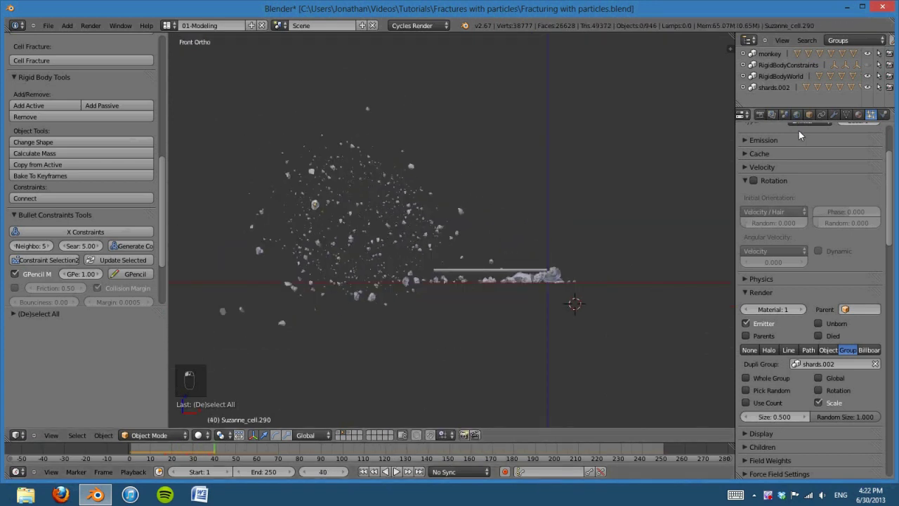
- Enable viewport display of the em1 particle modifier on Suzanne_cell.290 to show the shards
click(834, 114)
scroll(410, 361, up, 2)
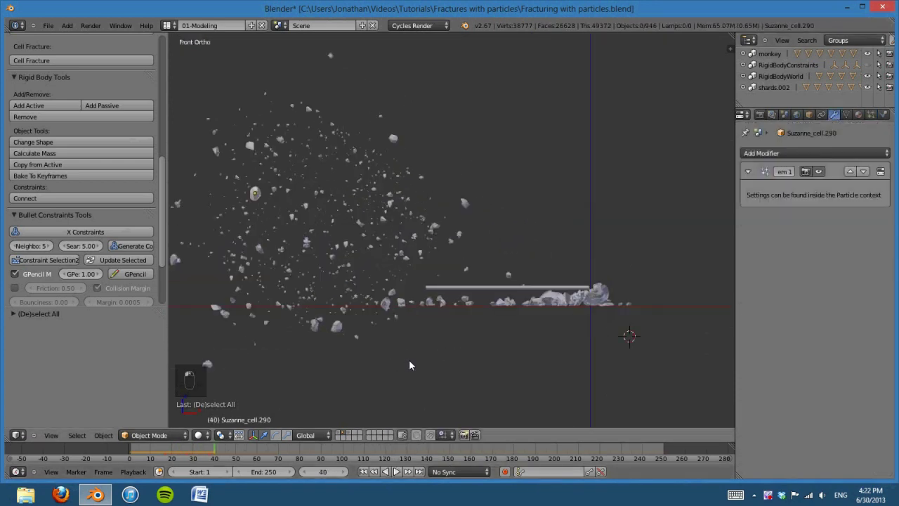
scroll(410, 365, up, 2)
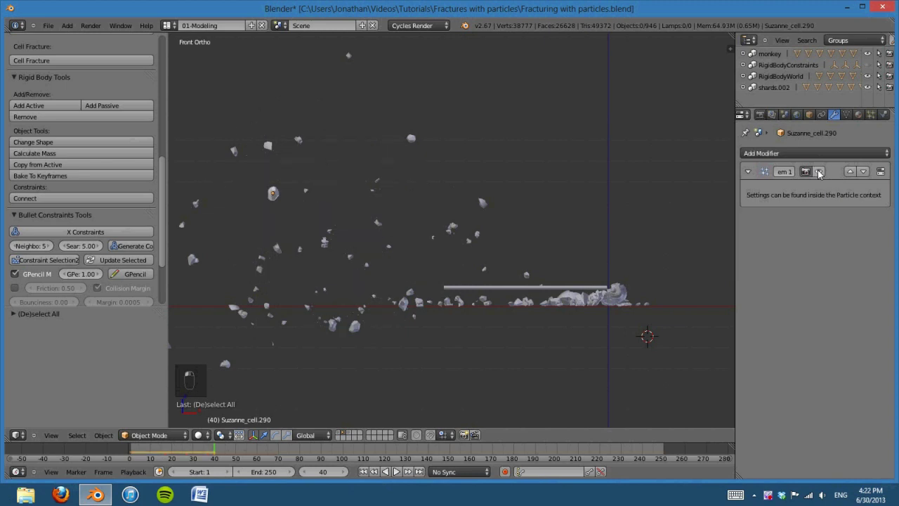
scroll(460, 338, down, 1)
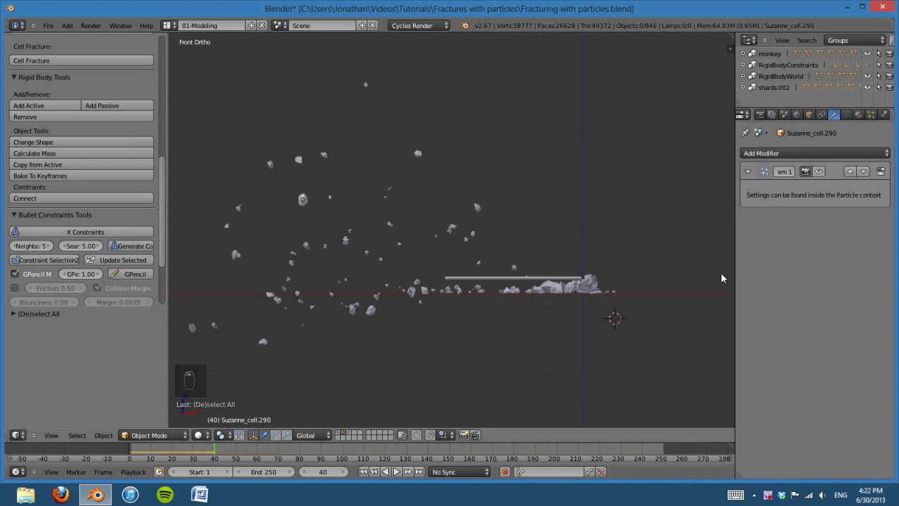
click(818, 172)
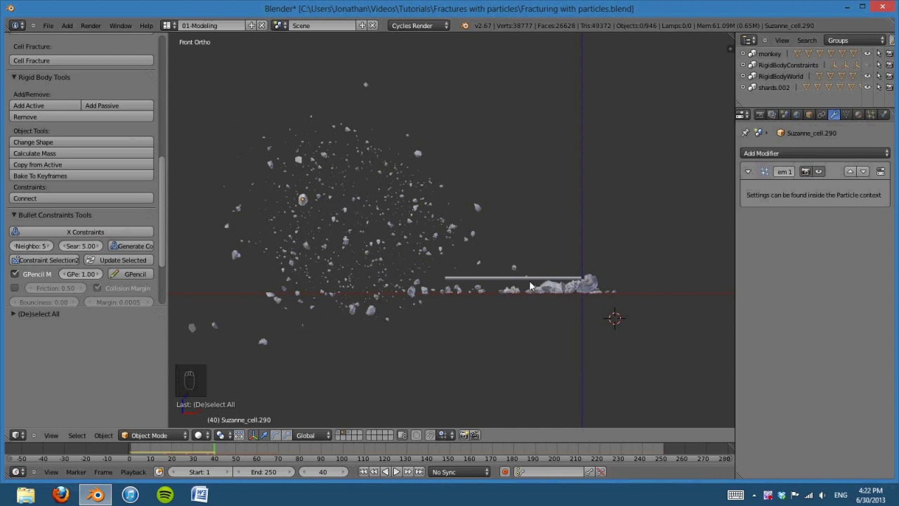
scroll(538, 284, up, 1)
middle_drag(572, 274, 551, 290)
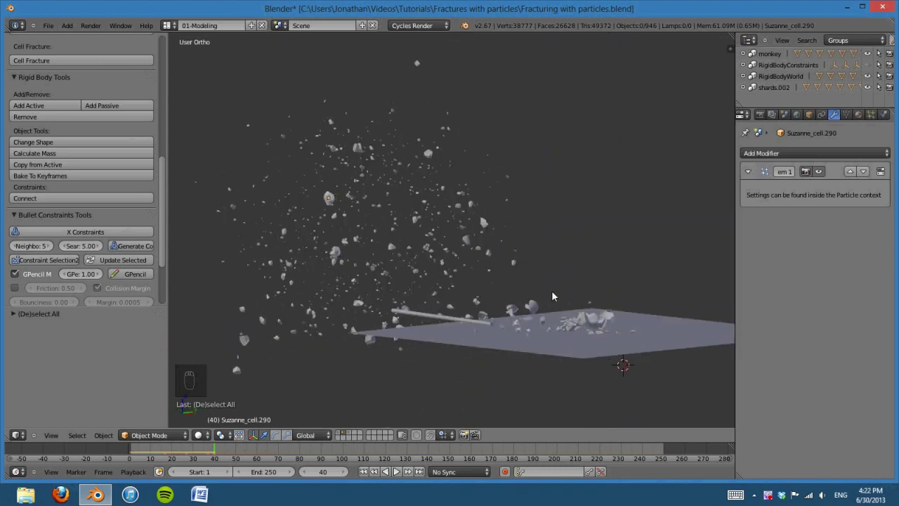
key(KP_1)
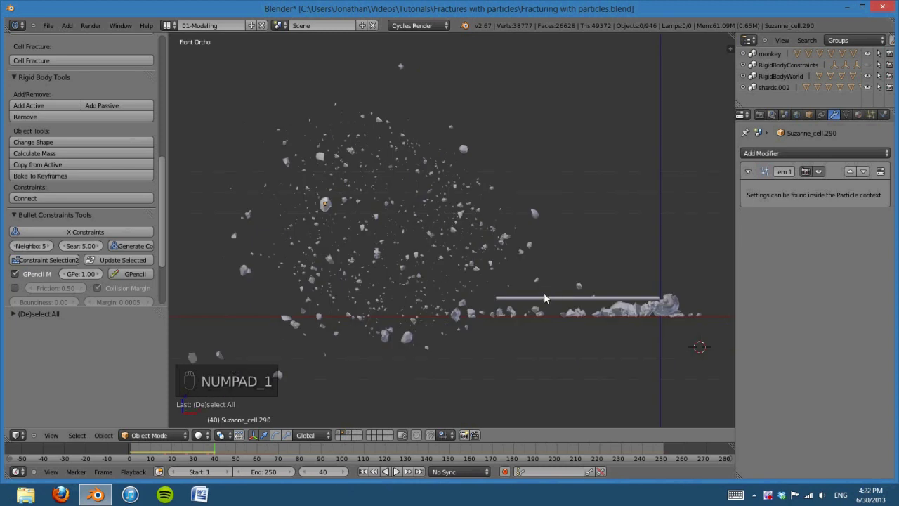